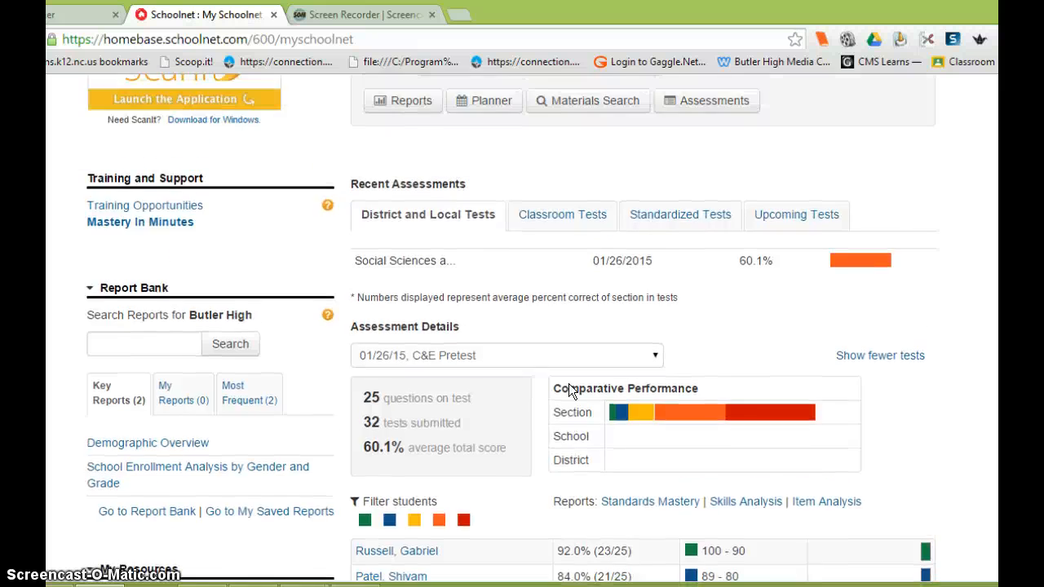
- Open the test finder and search for English Language and Literature tests, grades 09 to 12, in the 2014-2015 date range
scroll(568, 383, "up", 2)
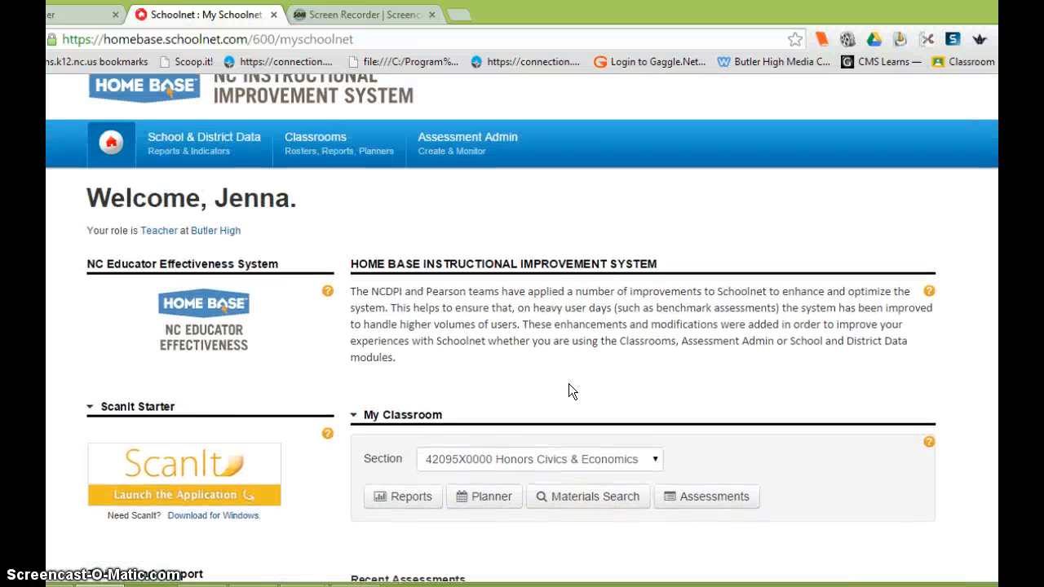
mouse_move(438, 184)
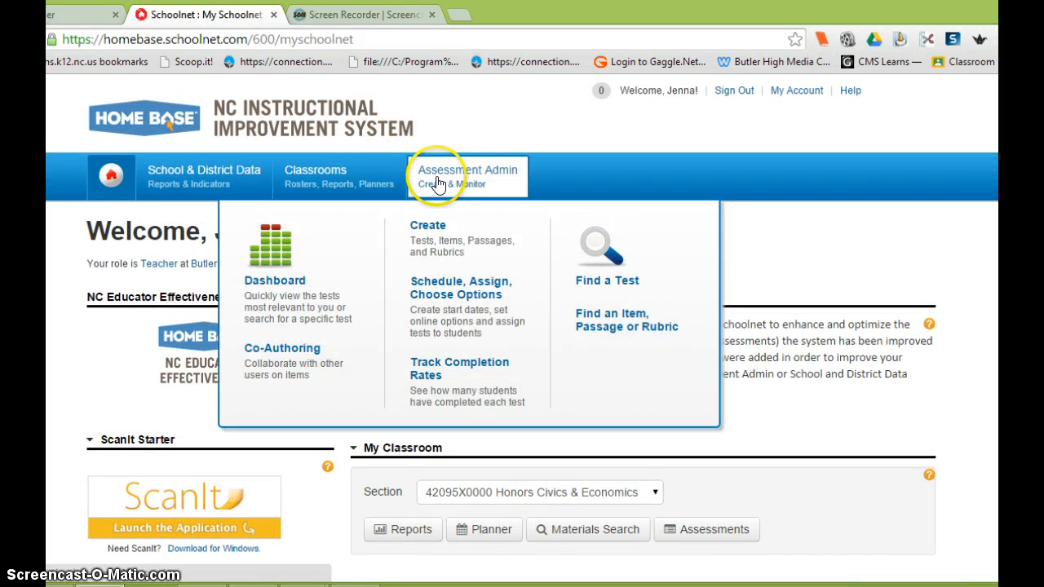
left_click(596, 285)
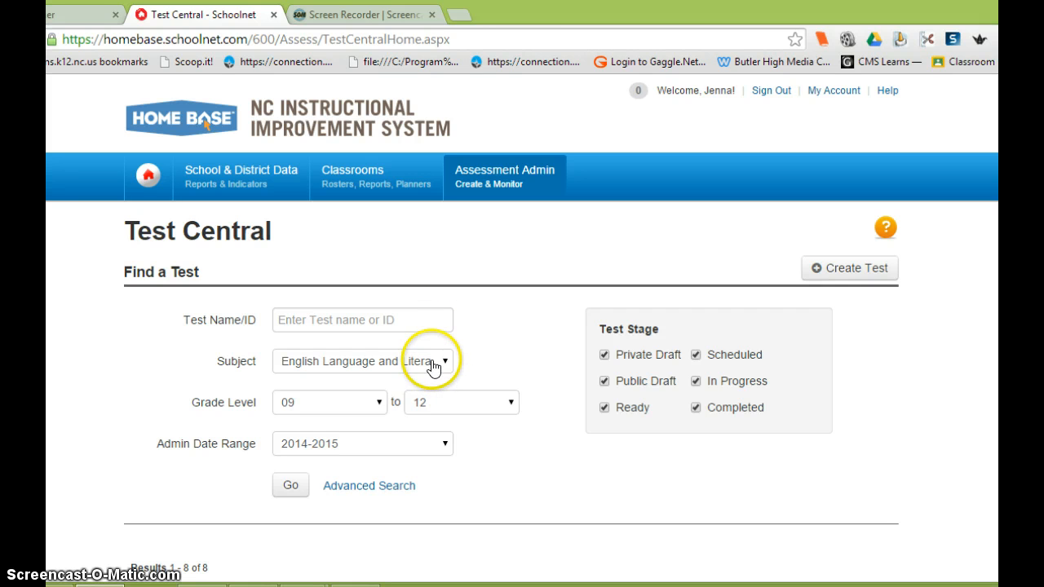
left_click(290, 485)
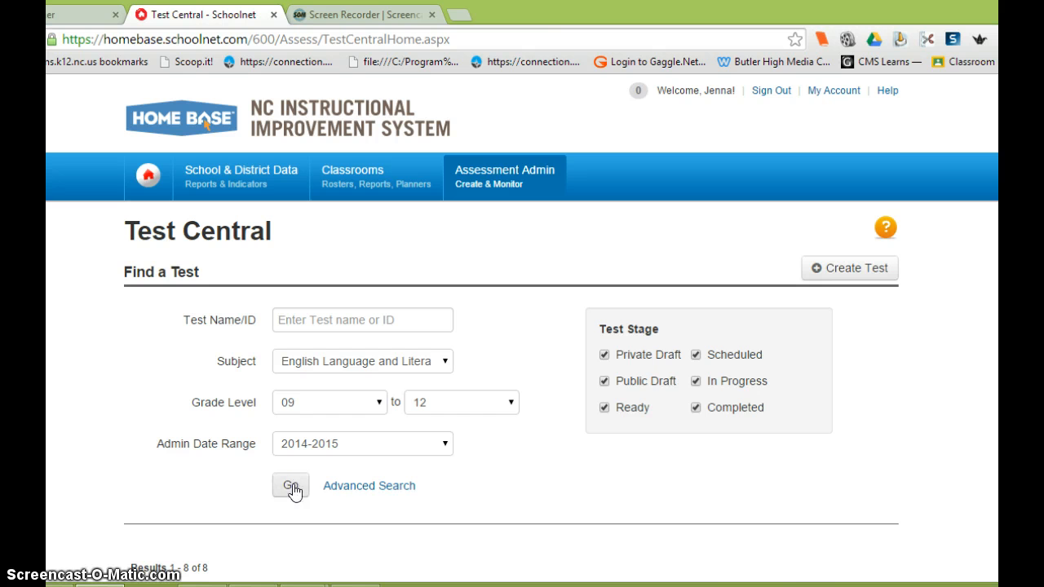
scroll(303, 515, "down", 3)
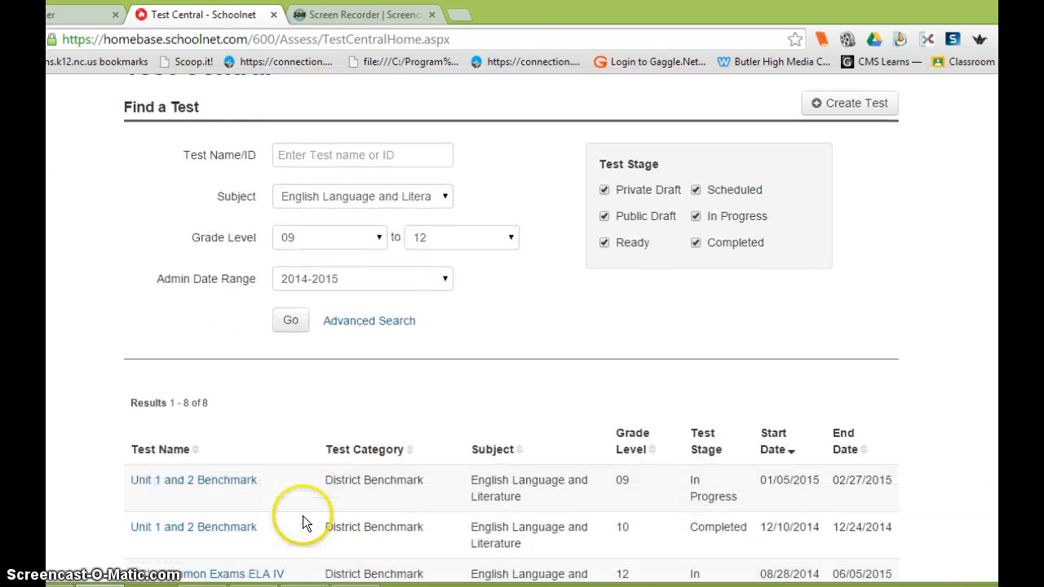
scroll(303, 515, "down", 3)
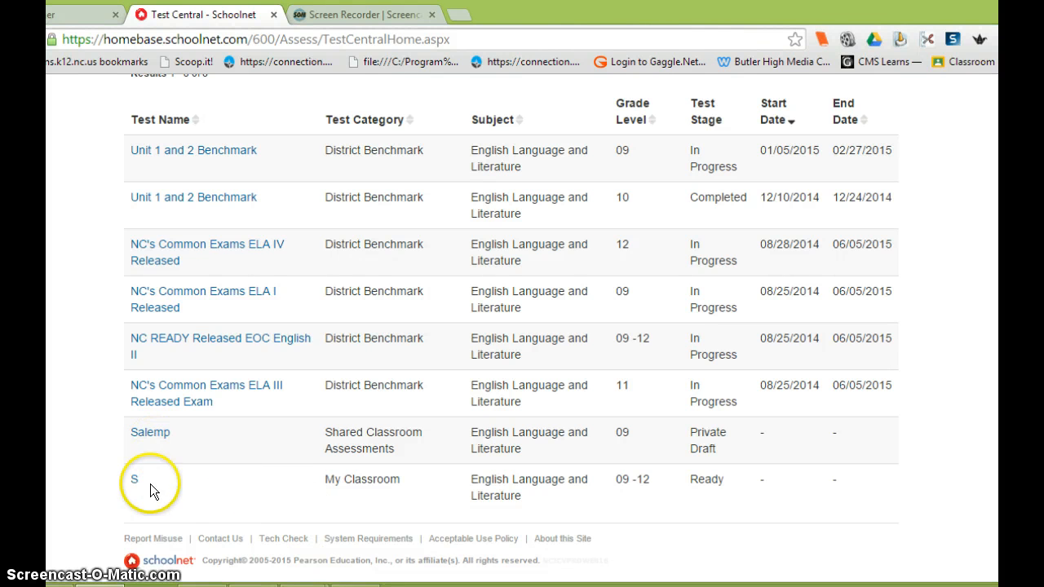
- Open the grade 09 Unit 1 and 2 Benchmark and review its test actions and passage content
left_click(212, 152)
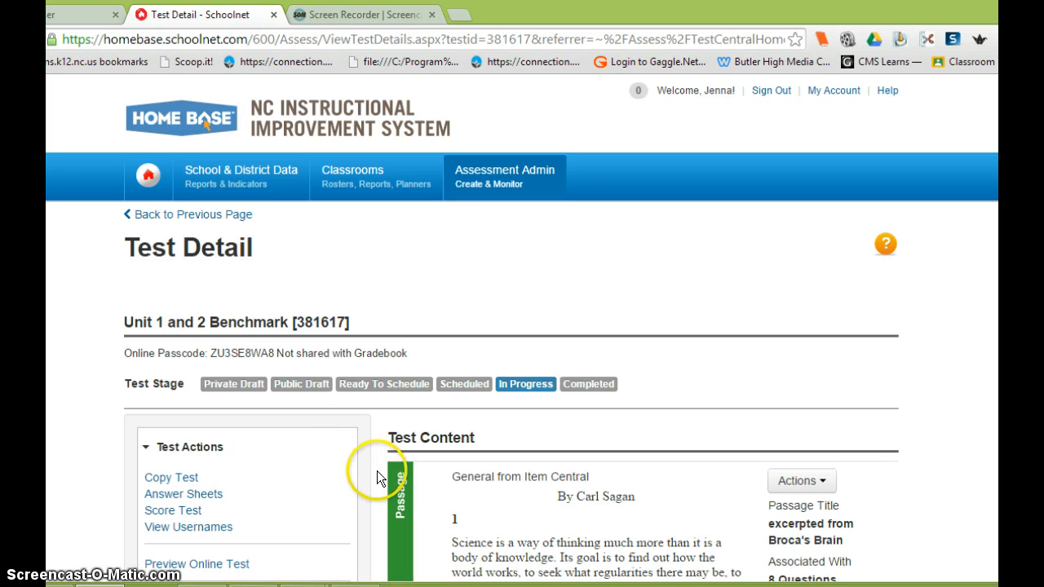
scroll(457, 469, "down", 3)
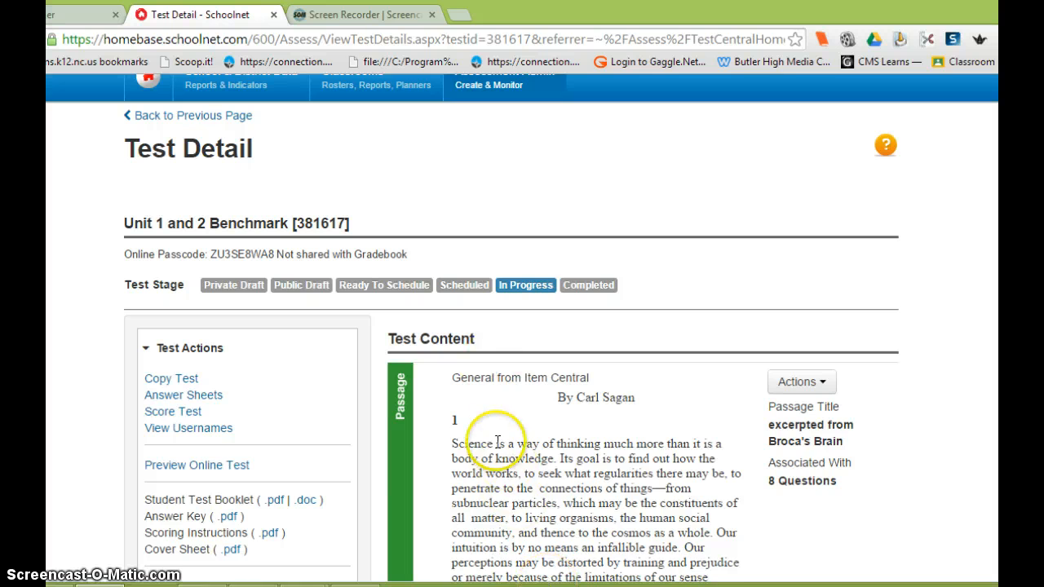
scroll(497, 441, "down", 2)
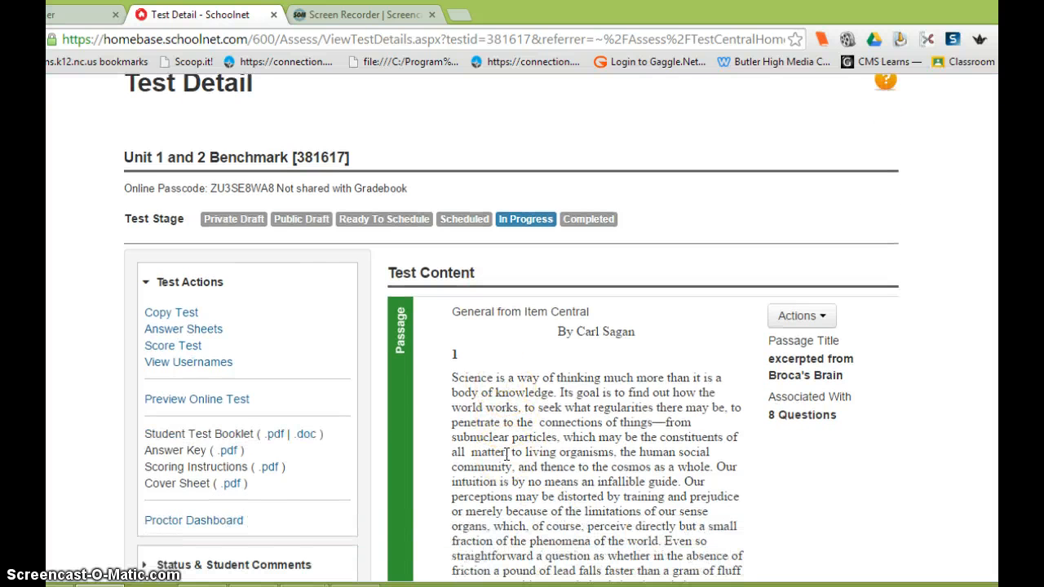
scroll(507, 454, "down", 1)
scroll(507, 454, "down", 1)
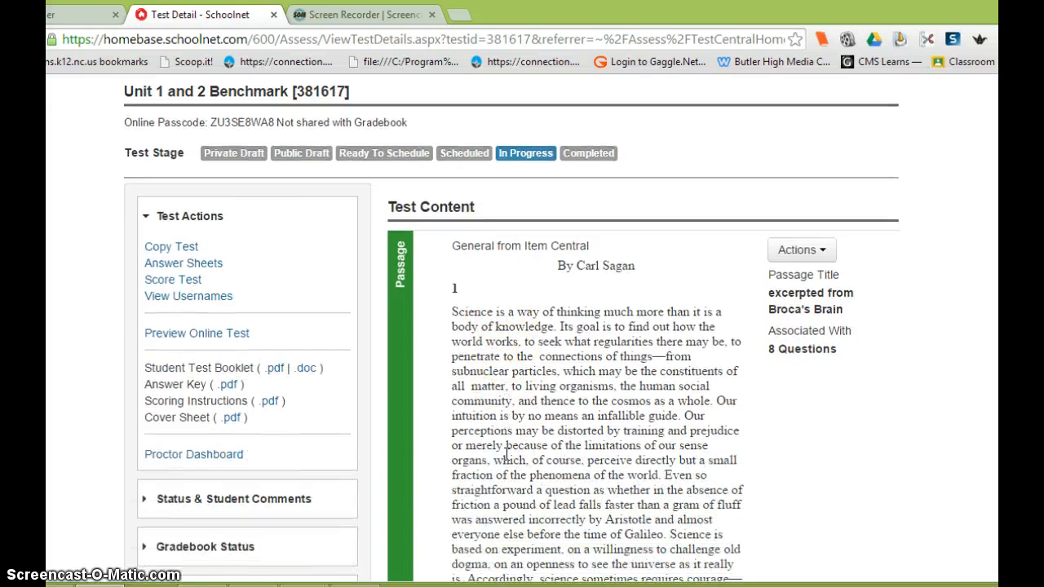
scroll(506, 454, "down", 1)
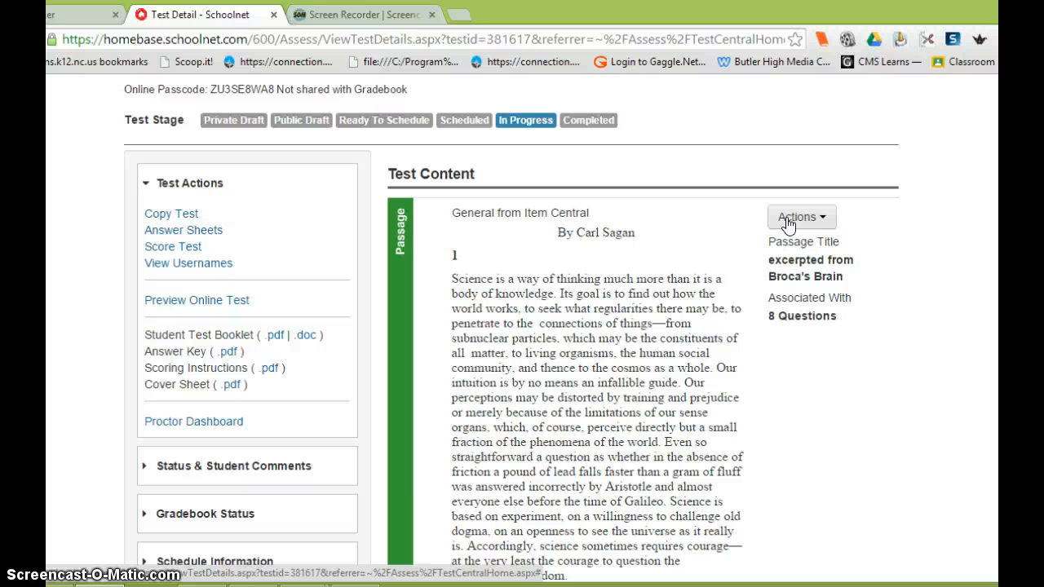
- Start creating a new express test from the assessment creation options
scroll(786, 219, "up", 3)
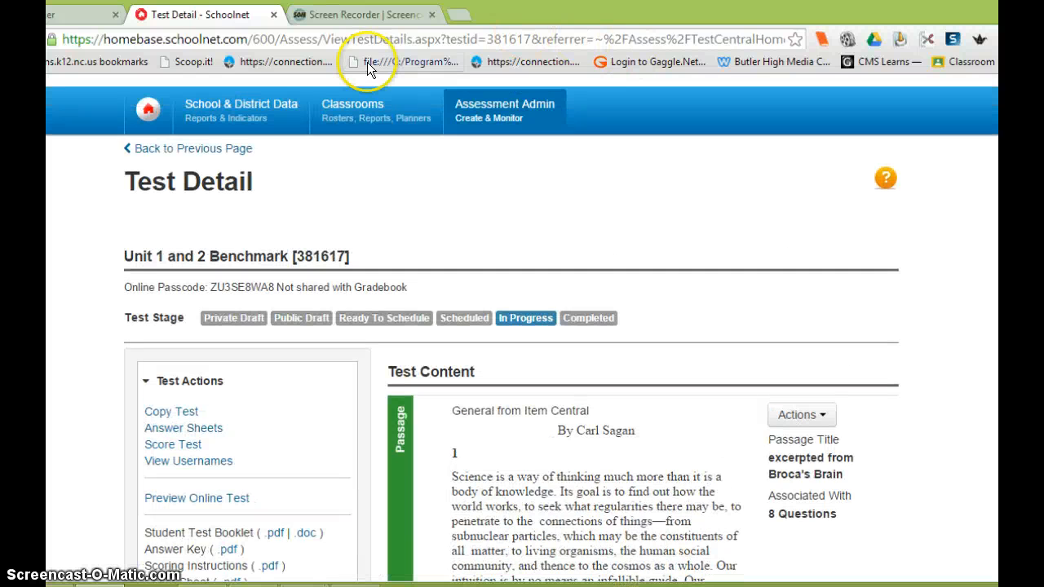
mouse_move(478, 105)
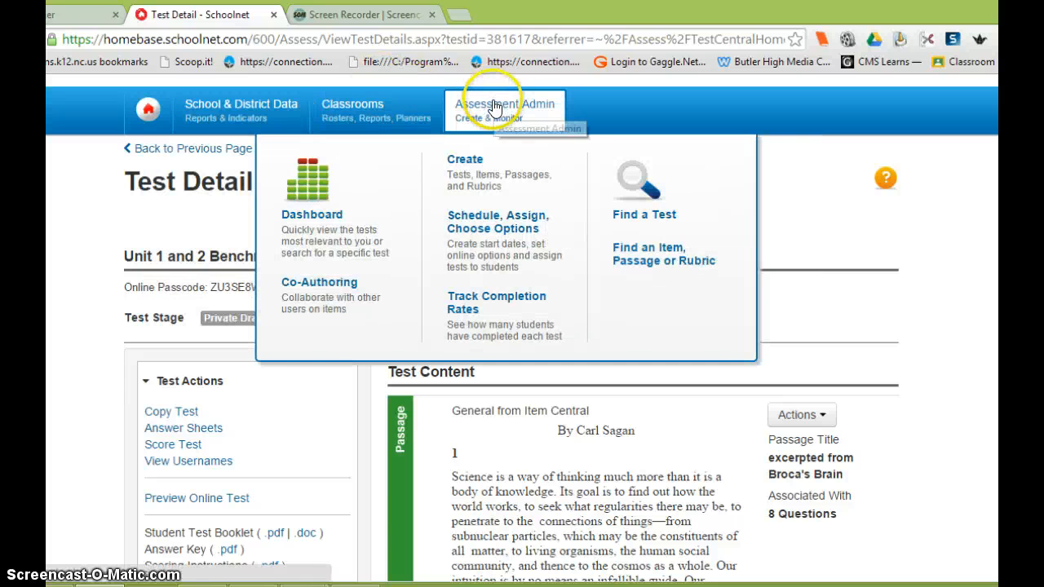
left_click(465, 158)
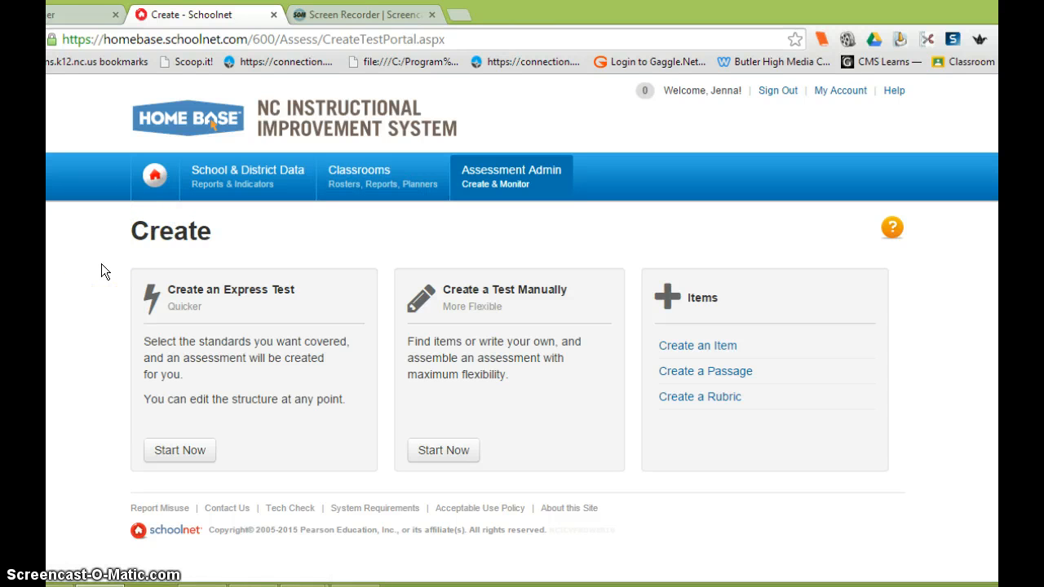
left_click(195, 450)
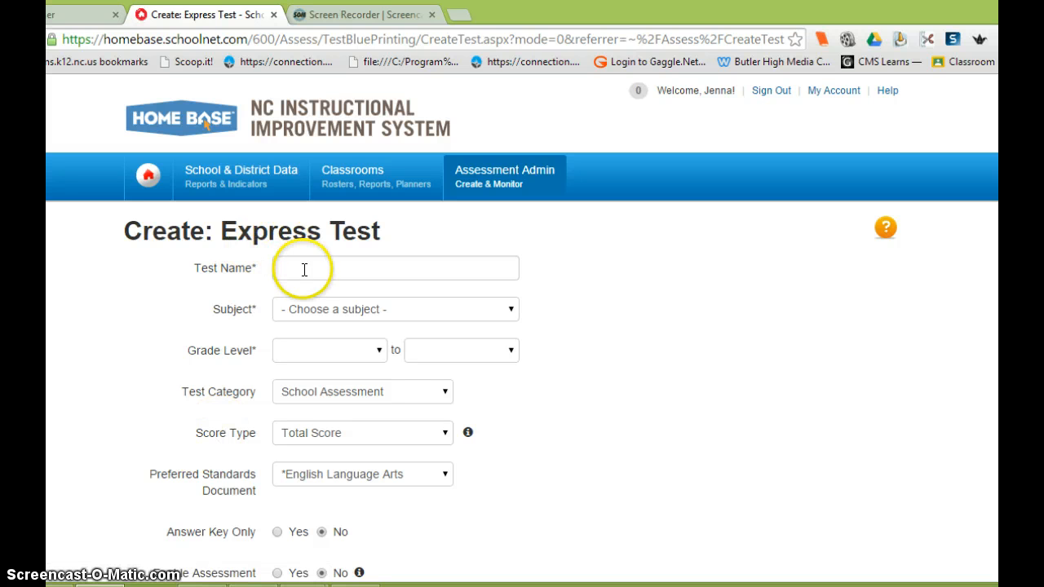
- Name the express test Sample
left_click(303, 269)
type("ASm")
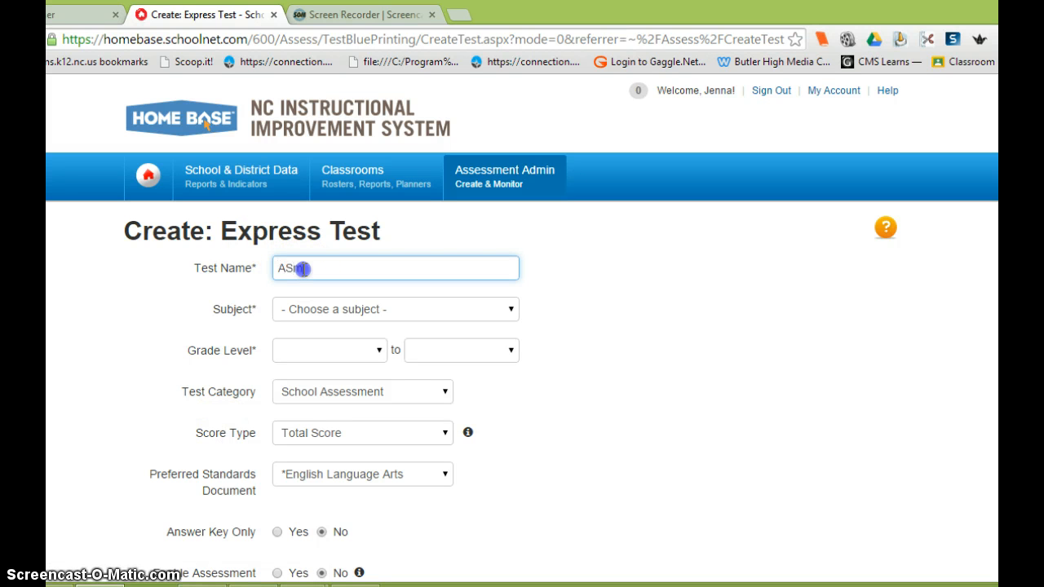
key("BackSpace")
key("BackSpace")
type("Sa")
key("Down")
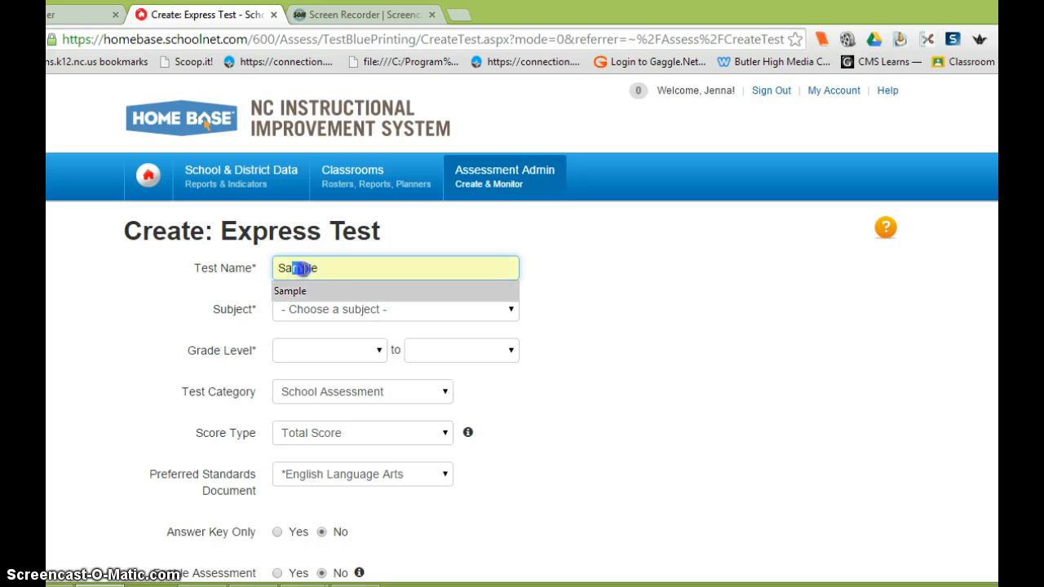
key("Return")
left_click(327, 267)
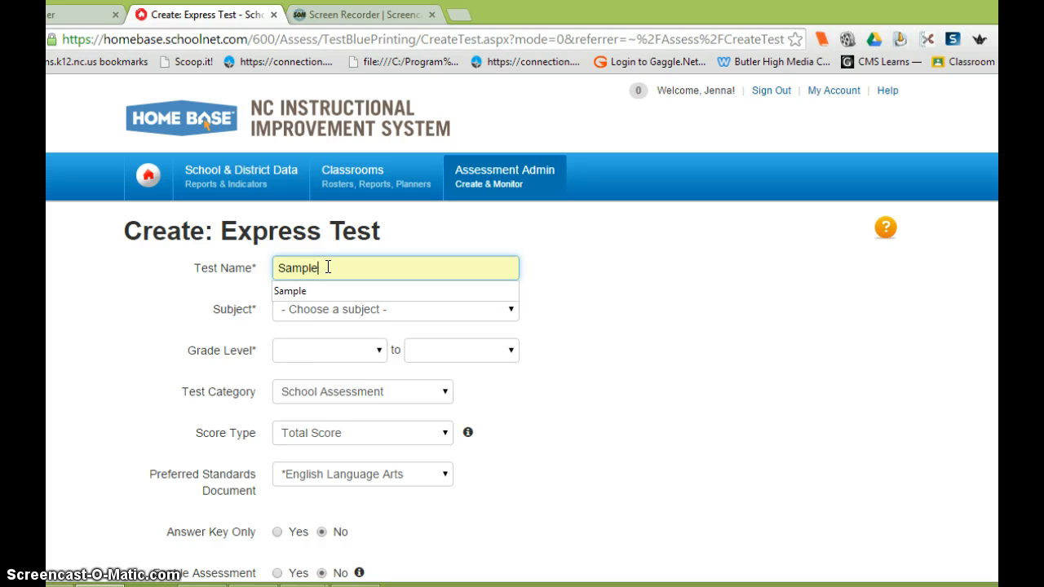
left_click(310, 294)
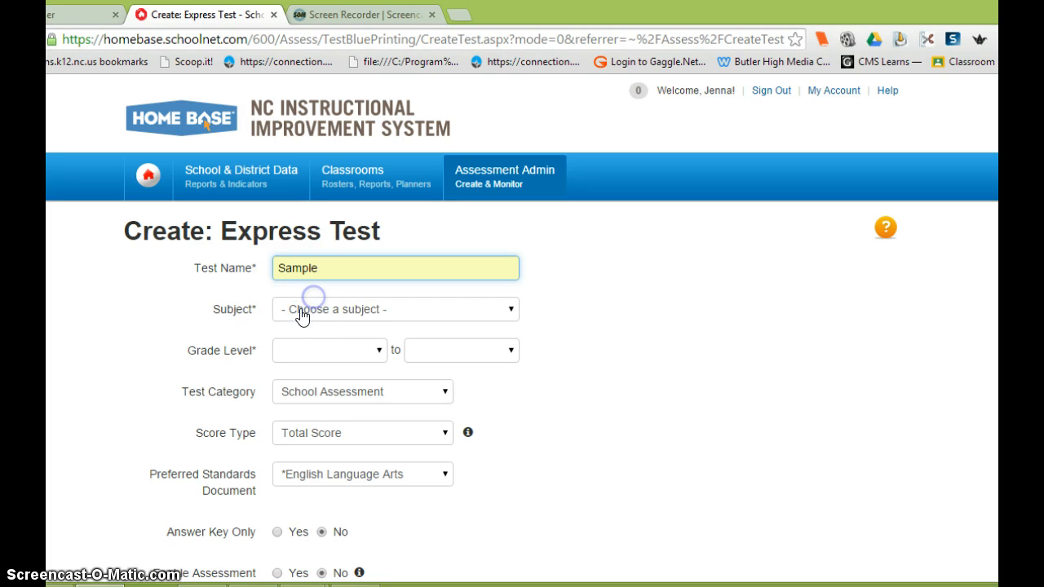
- Set the test's subject to English Language and Literature and its grade level to 09 to 09
left_click(301, 312)
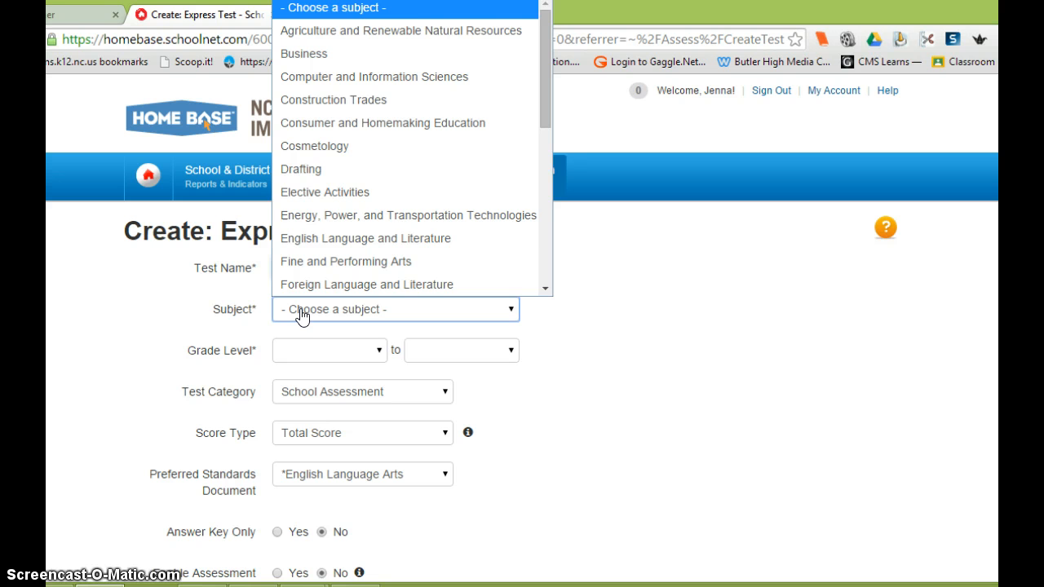
left_click(316, 231)
left_click(373, 349)
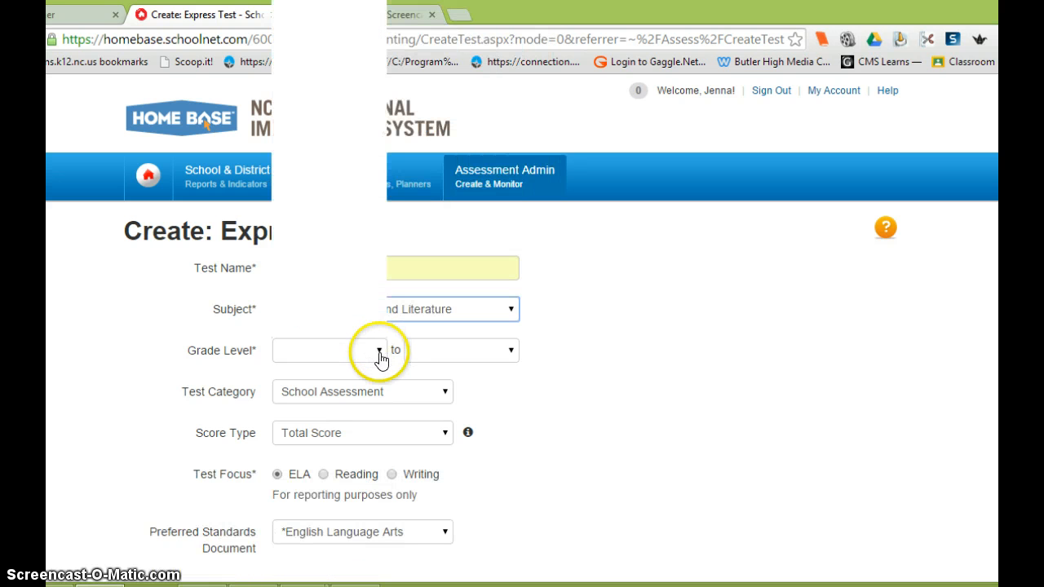
left_click(339, 253)
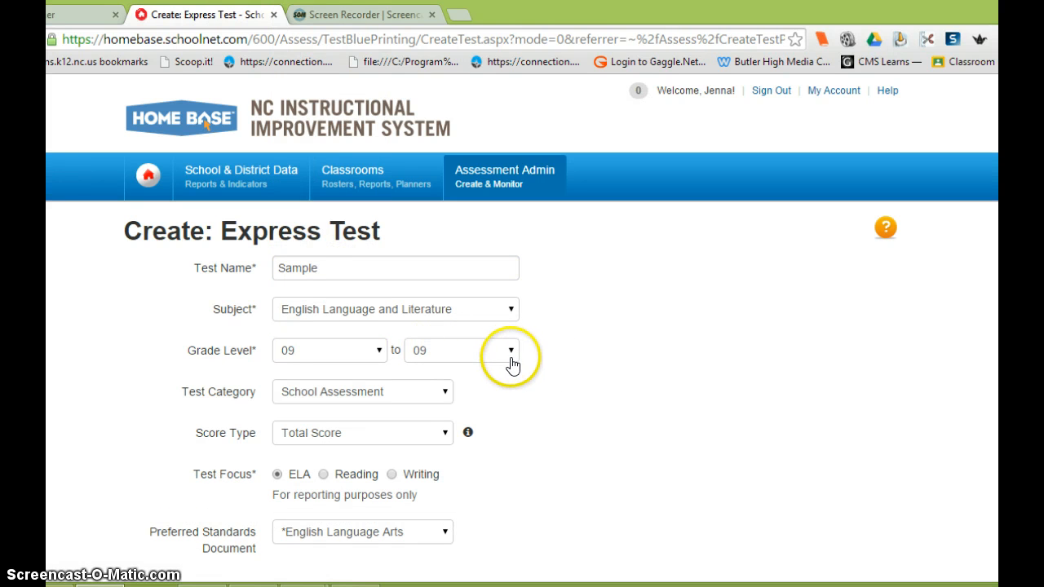
- Examine the available test category options without changing the selection
scroll(584, 369, "down", 1)
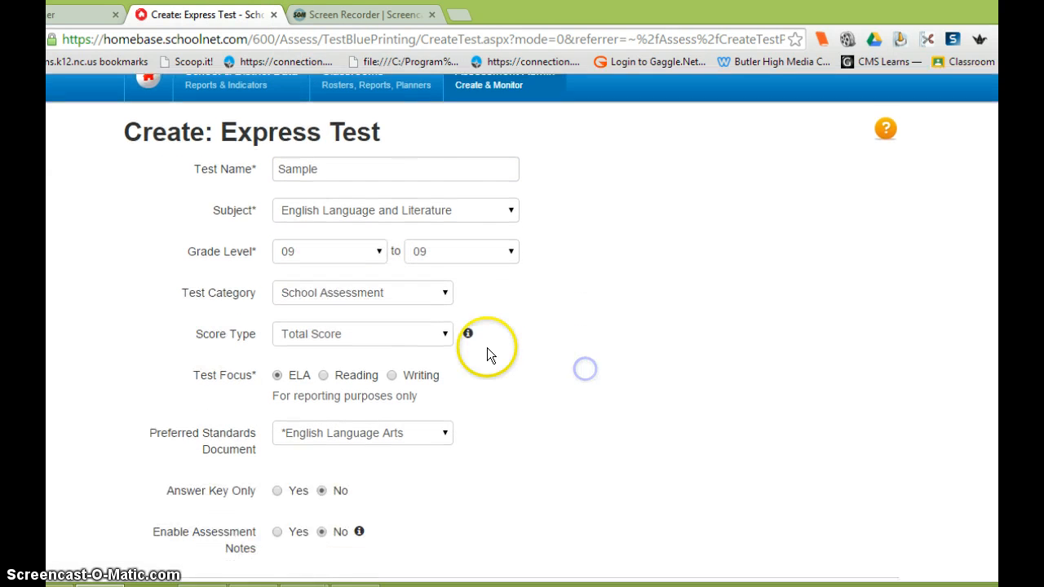
left_click(445, 295)
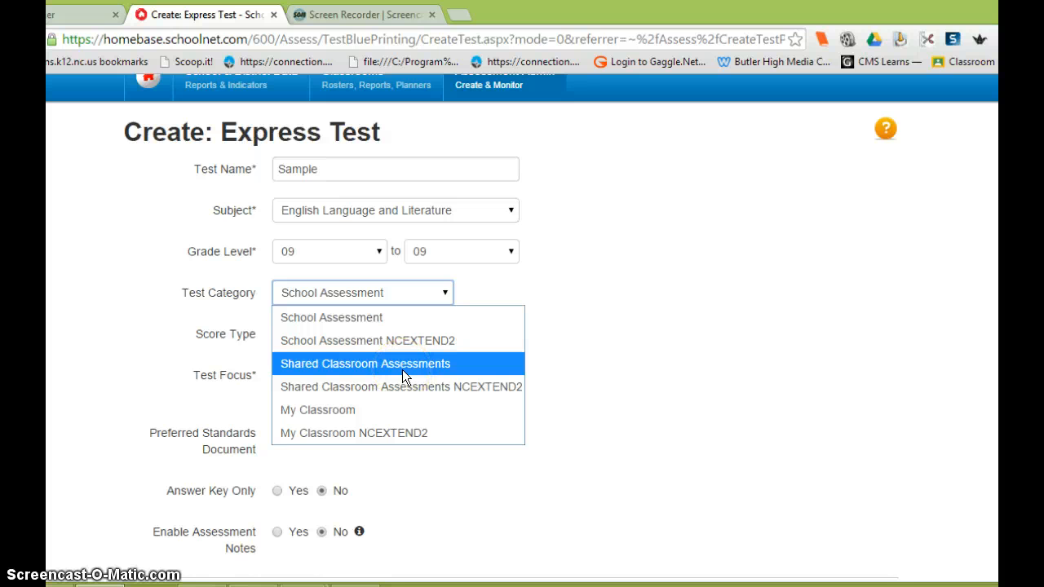
left_click(725, 456)
- Keep the remaining test settings as they are and continue to selecting standards
scroll(587, 486, "down", 1)
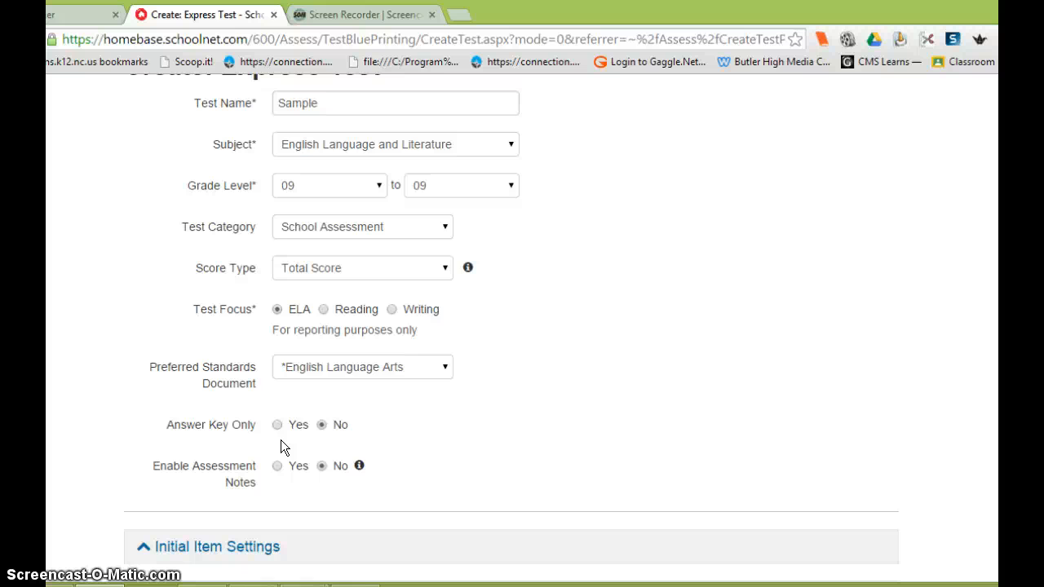
scroll(281, 447, "down", 3)
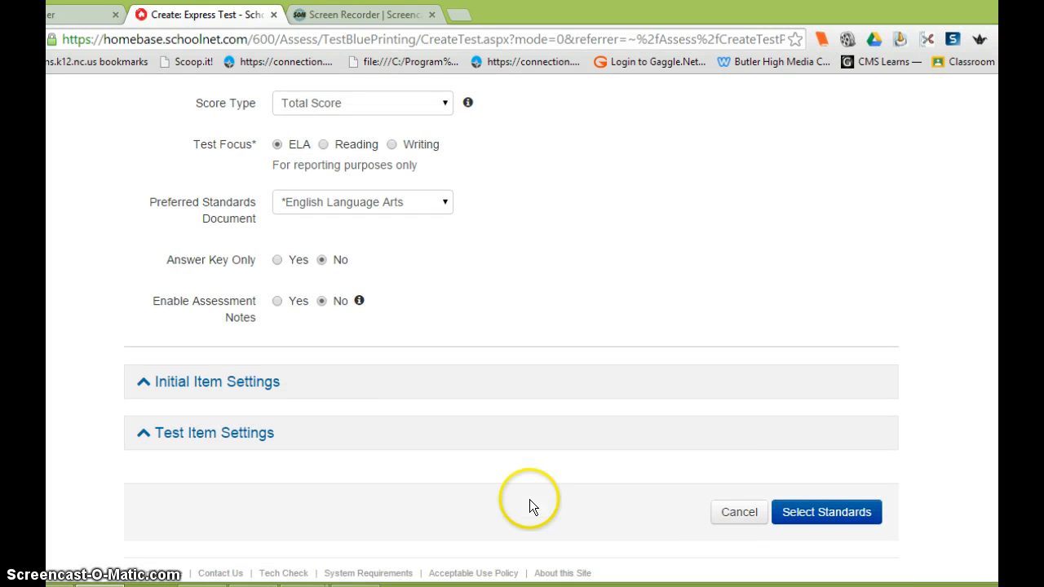
left_click(802, 514)
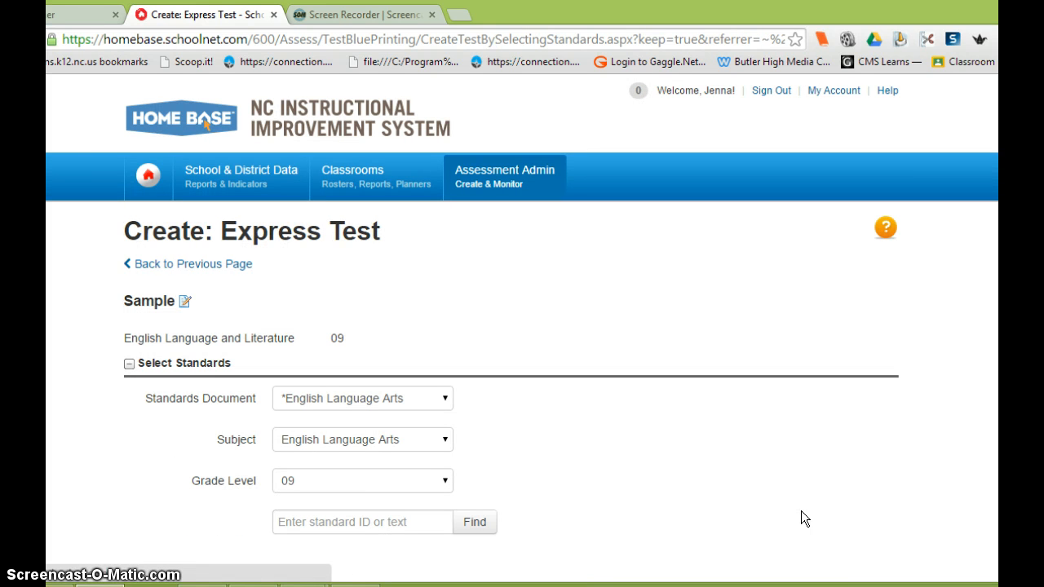
- Expand Grades 9-10 English Language Arts down through Language to the Conventions of Standard English standards and check their available items
scroll(741, 504, "down", 3)
scroll(741, 504, "down", 2)
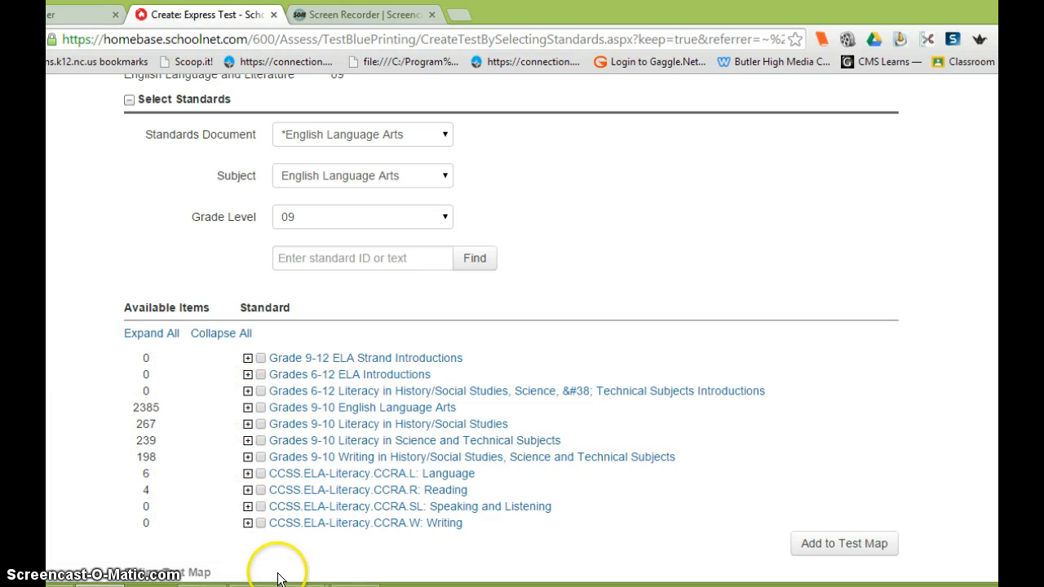
left_click(249, 407)
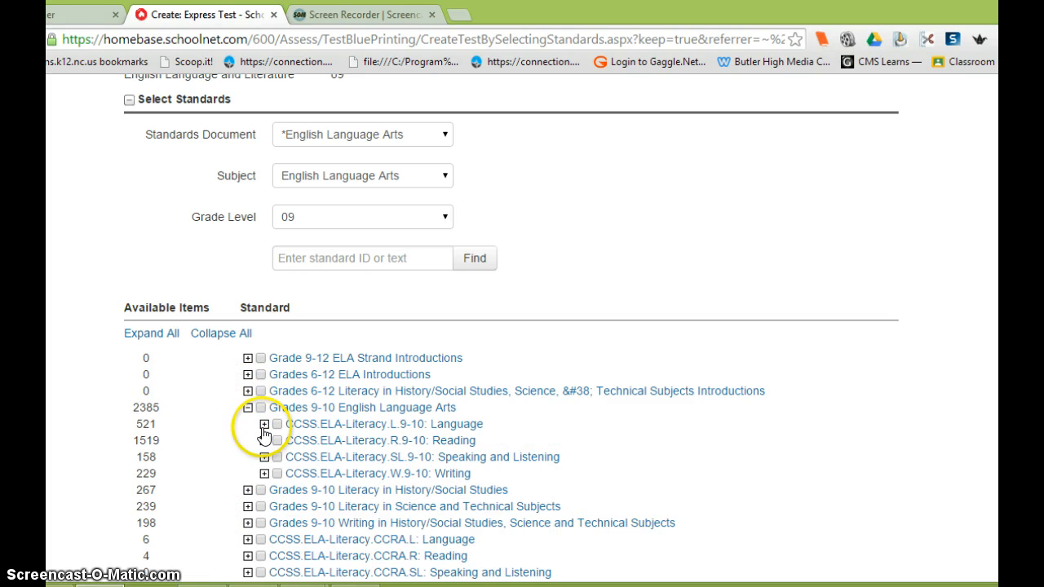
left_click(264, 424)
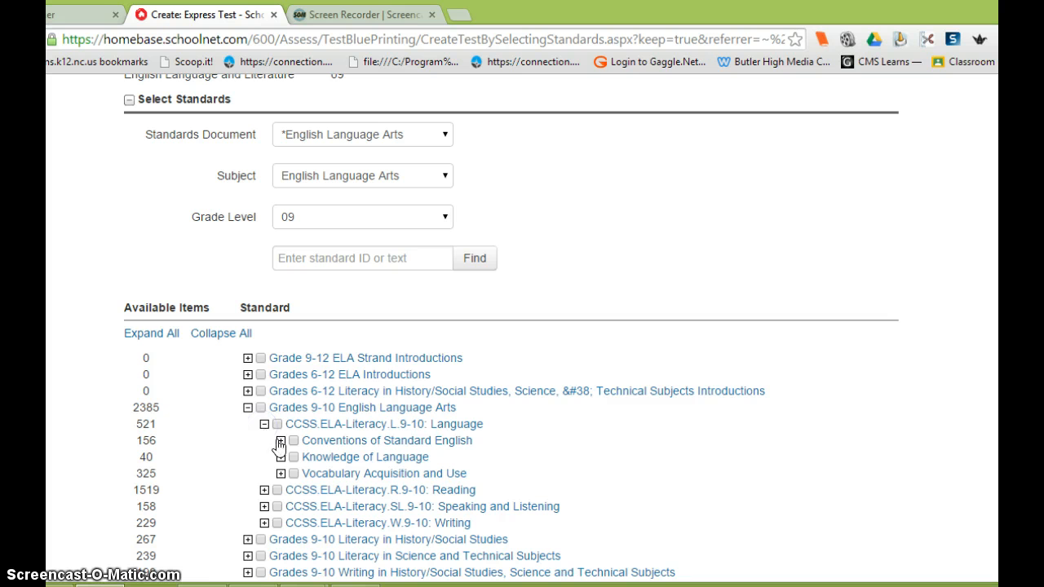
left_click(280, 441)
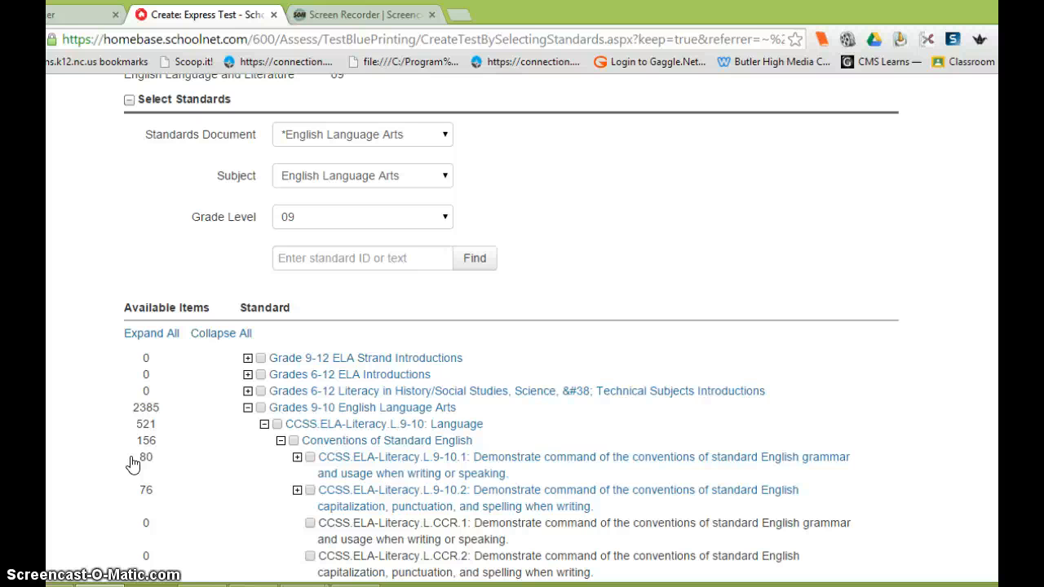
- Add the whole Grades 9-10 English Language Arts standard to the test map and set its number of items to 5
left_click(260, 407)
scroll(512, 329, "down", 4)
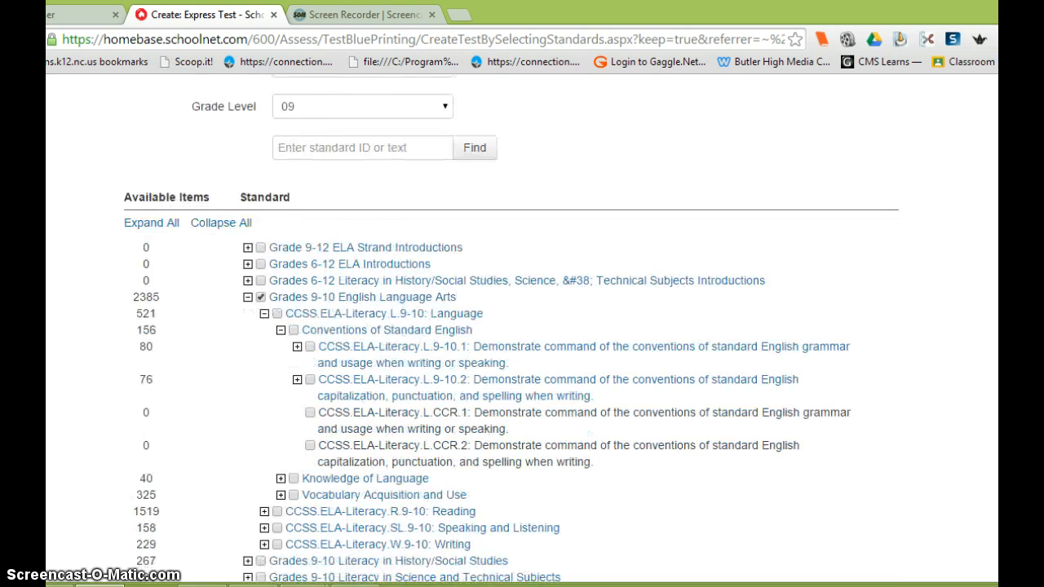
left_click(803, 436)
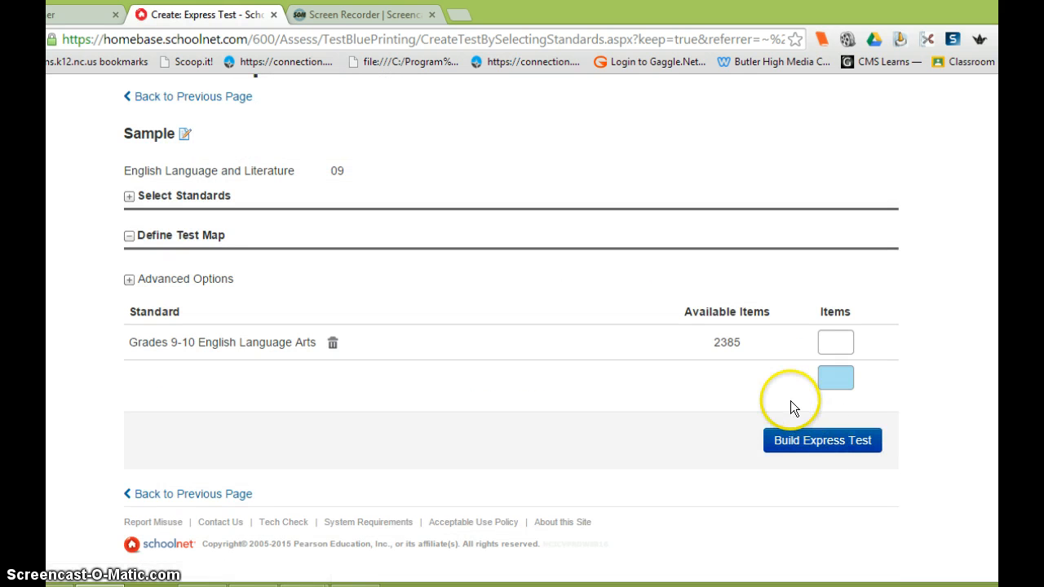
left_click(832, 343)
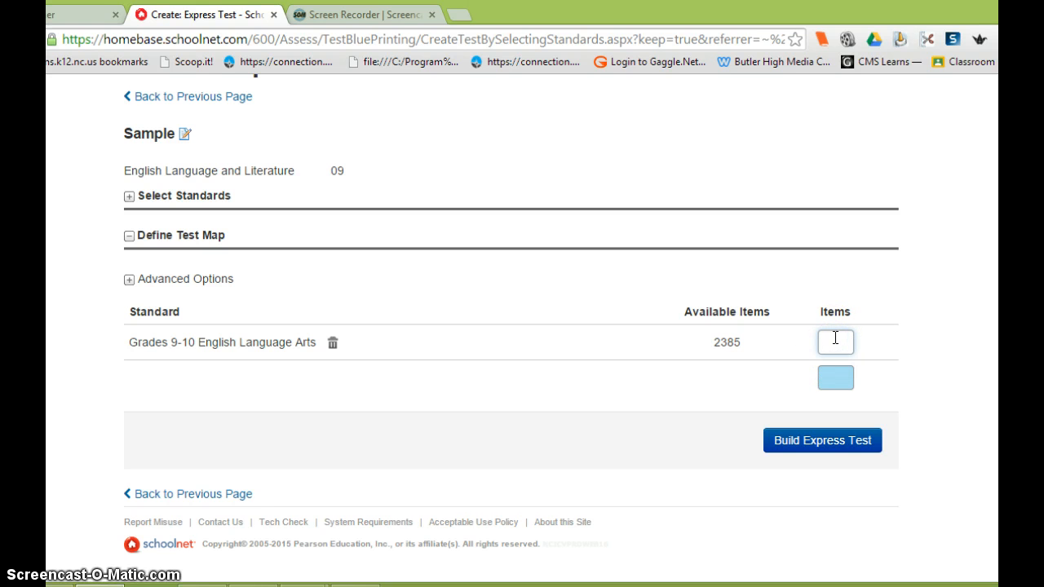
type("5")
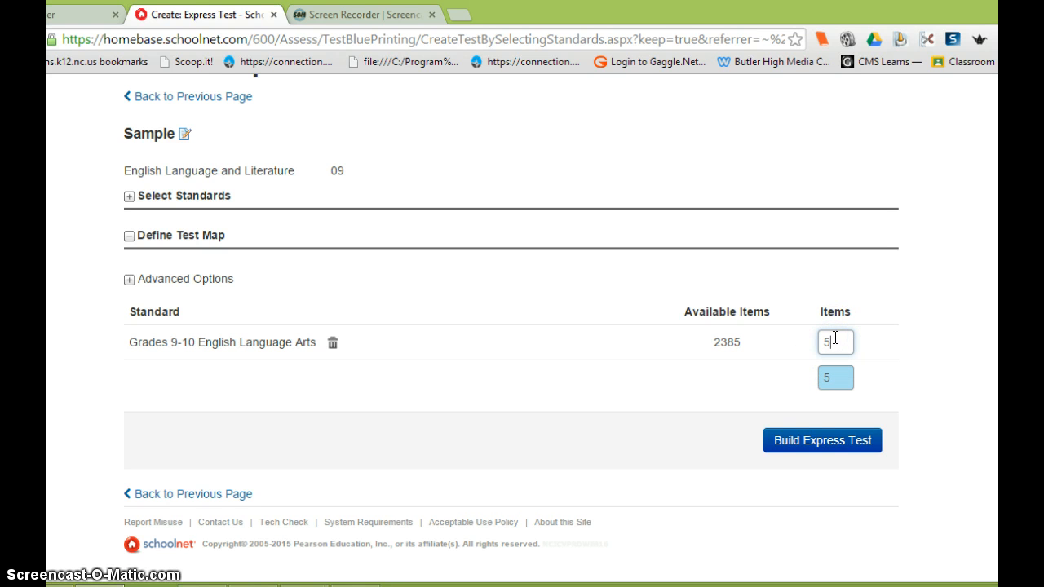
- Build the express test and check the actions available for The Open Window passage in its test content
left_click(825, 445)
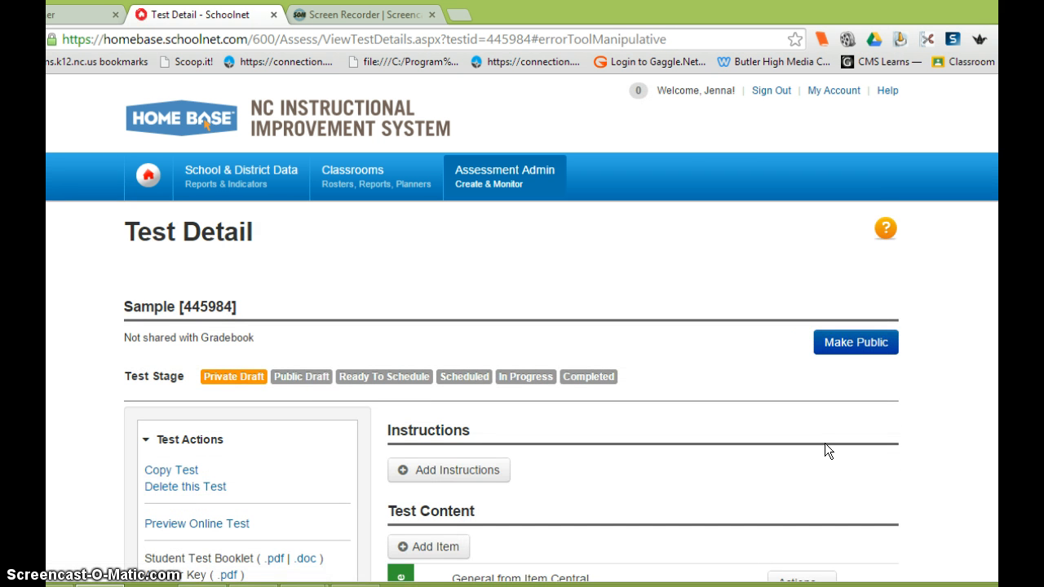
scroll(825, 442, "down", 3)
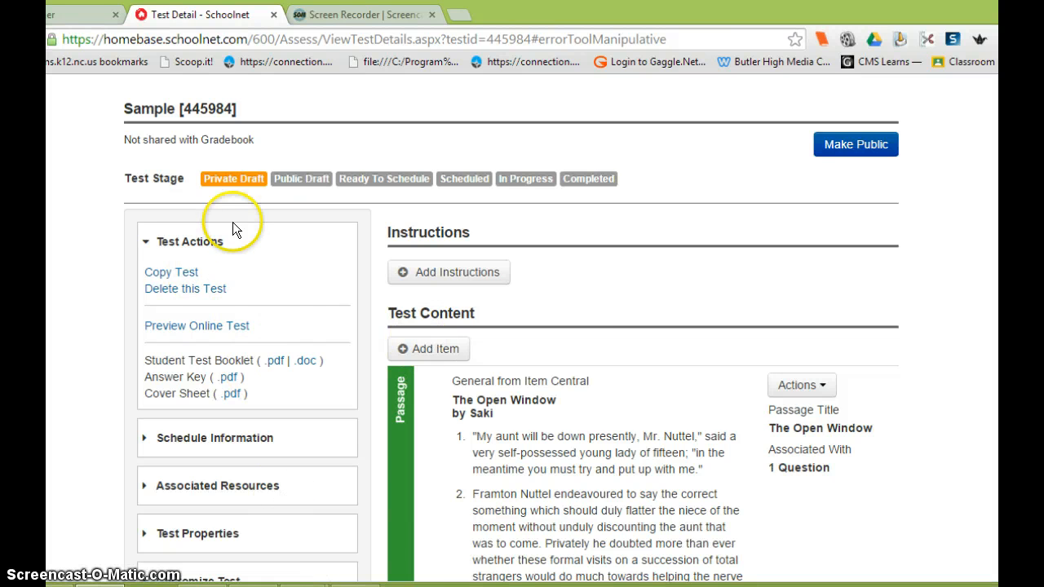
scroll(255, 408, "down", 1)
scroll(673, 416, "down", 2)
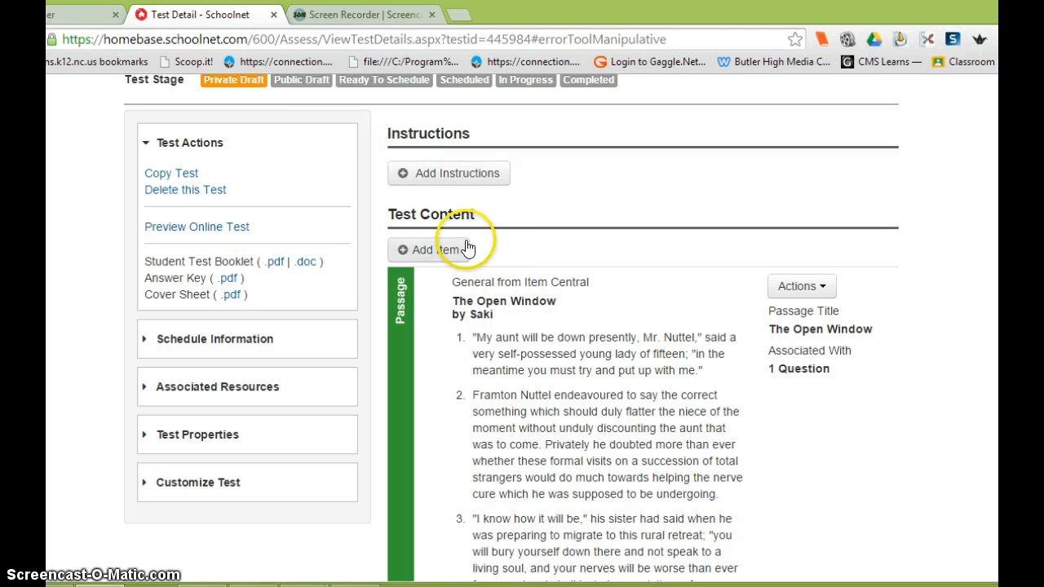
left_click(784, 291)
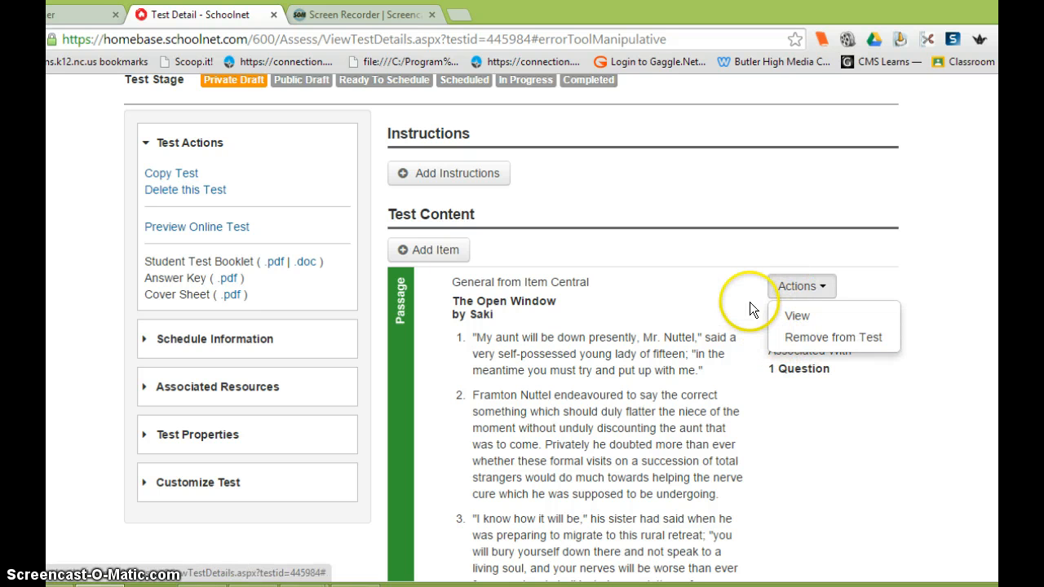
left_click(749, 301)
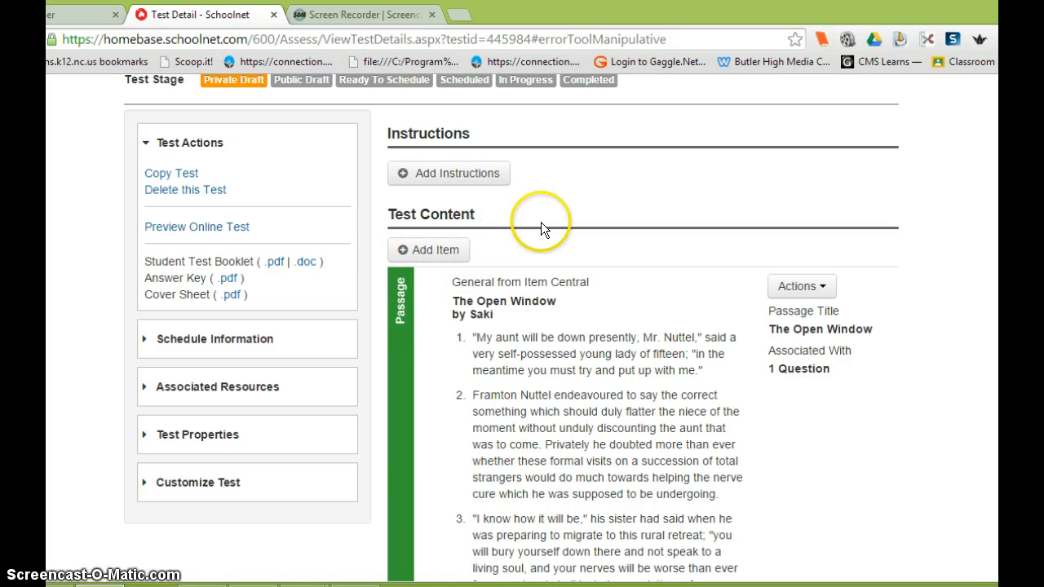
- Make the Sample test public and mark it as ready to schedule, accepting that it can no longer be changed
scroll(541, 222, "down", 2)
scroll(541, 222, "up", 3)
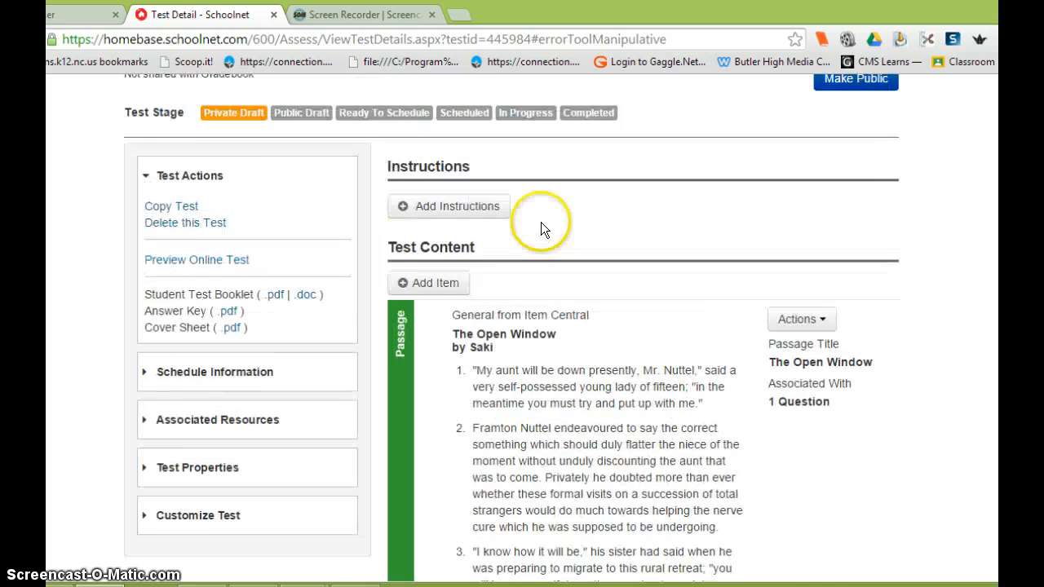
scroll(541, 221, "up", 3)
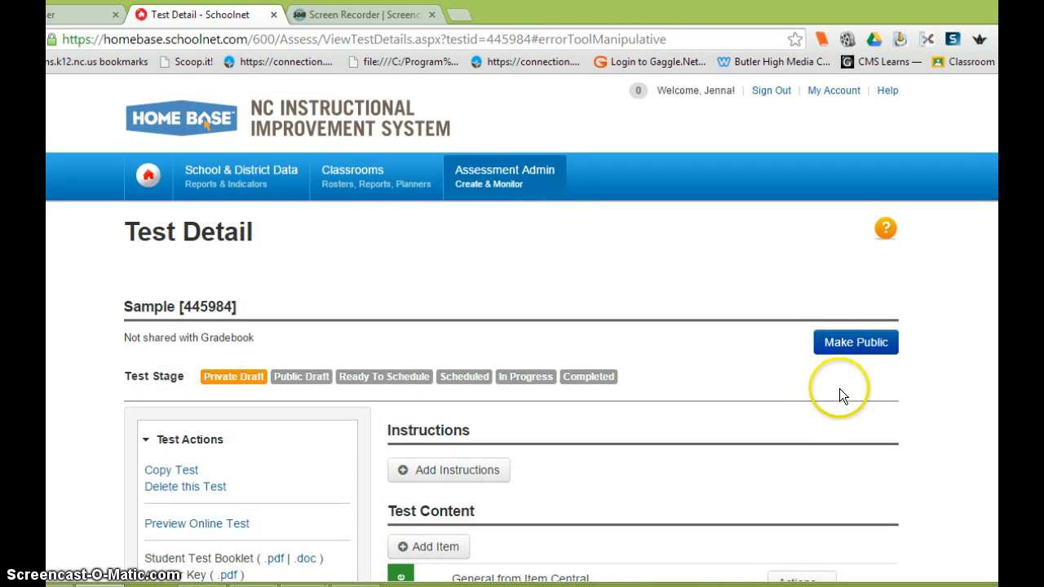
left_click(849, 346)
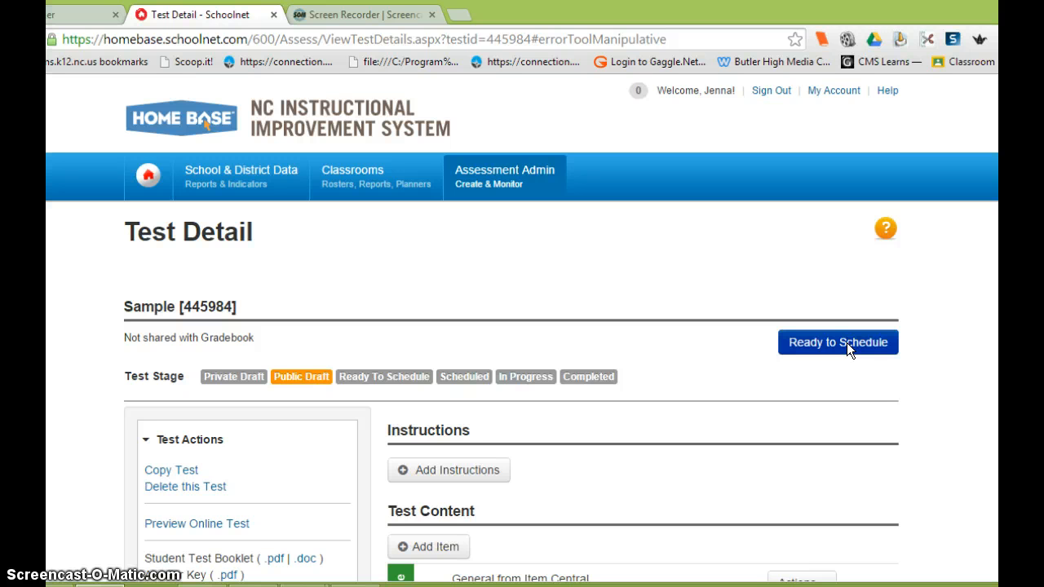
left_click(847, 344)
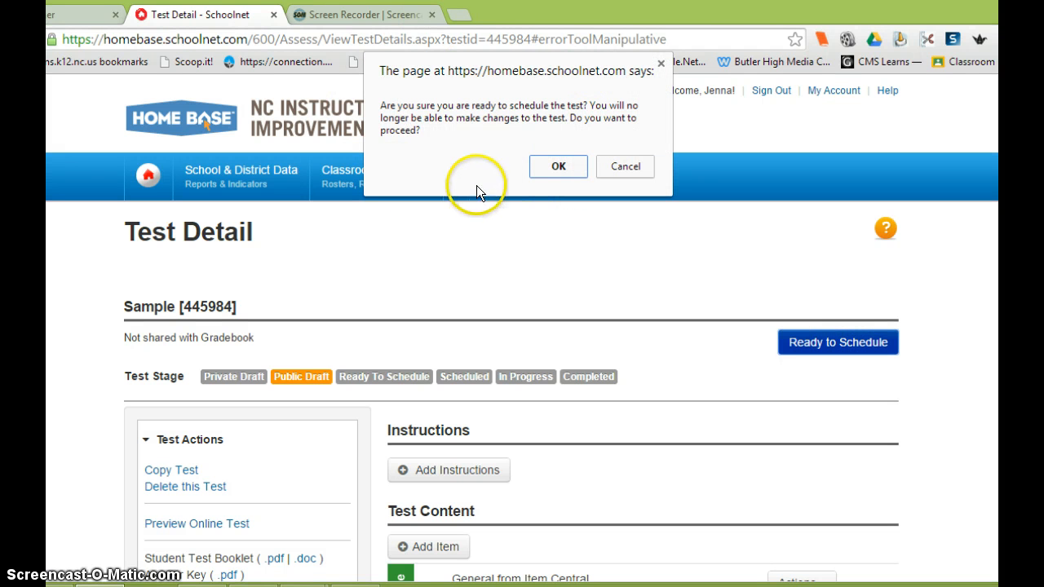
left_click(558, 166)
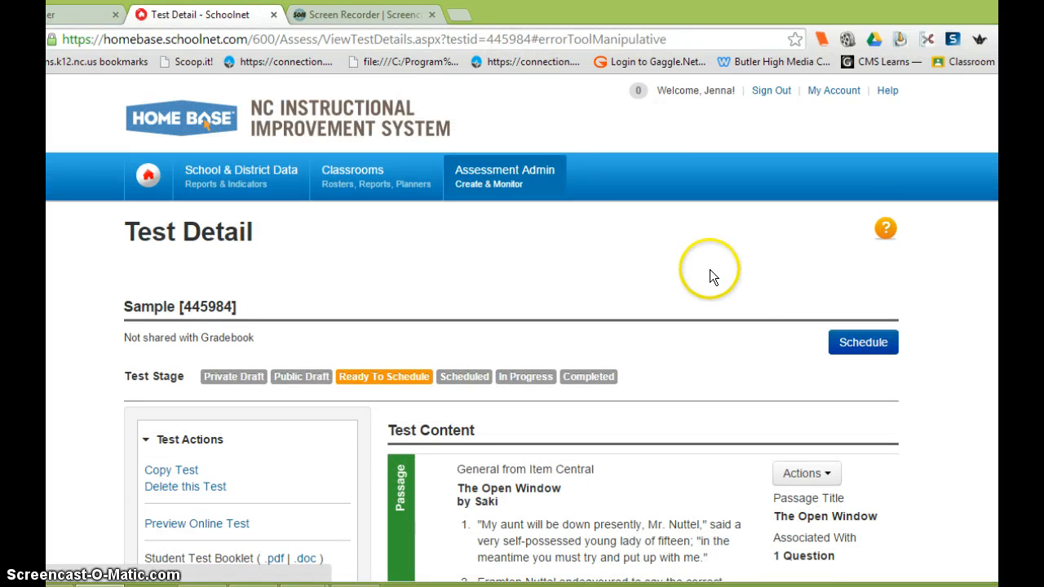
- Start scheduling the Sample test and set its start, end and score due dates all to 02/20/2015
left_click(840, 351)
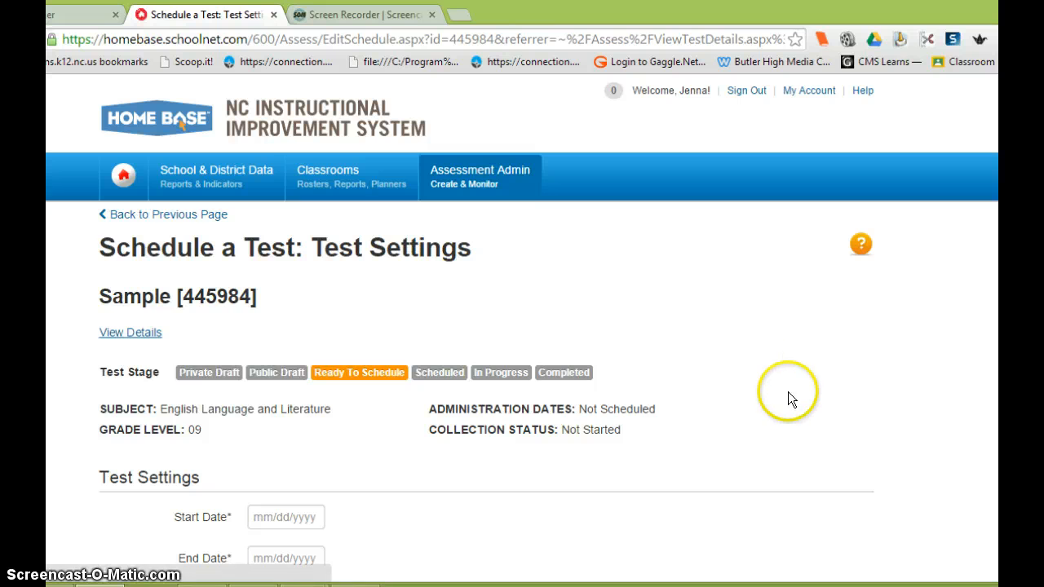
scroll(782, 396, "down", 3)
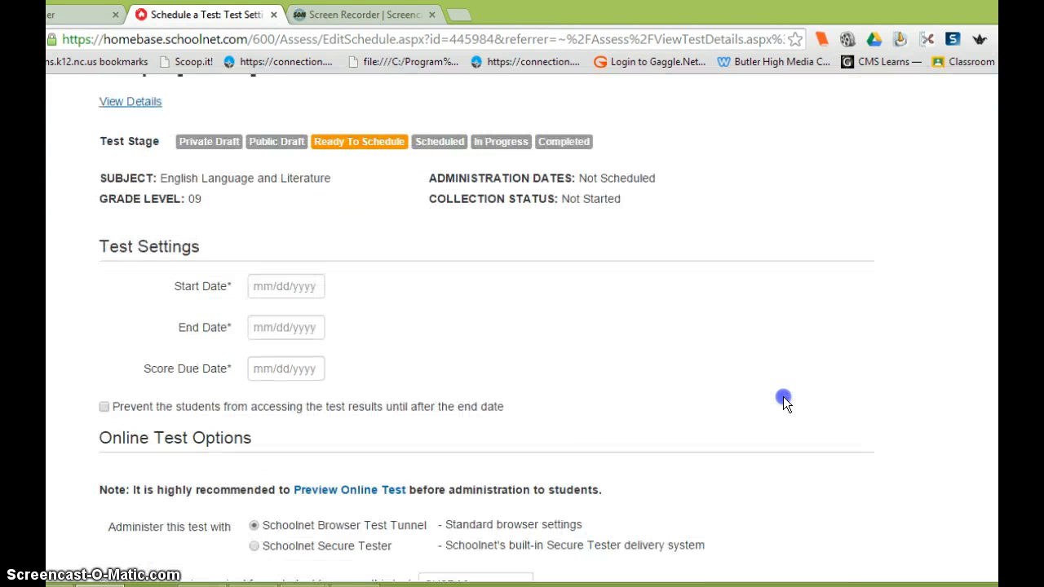
left_click(310, 285)
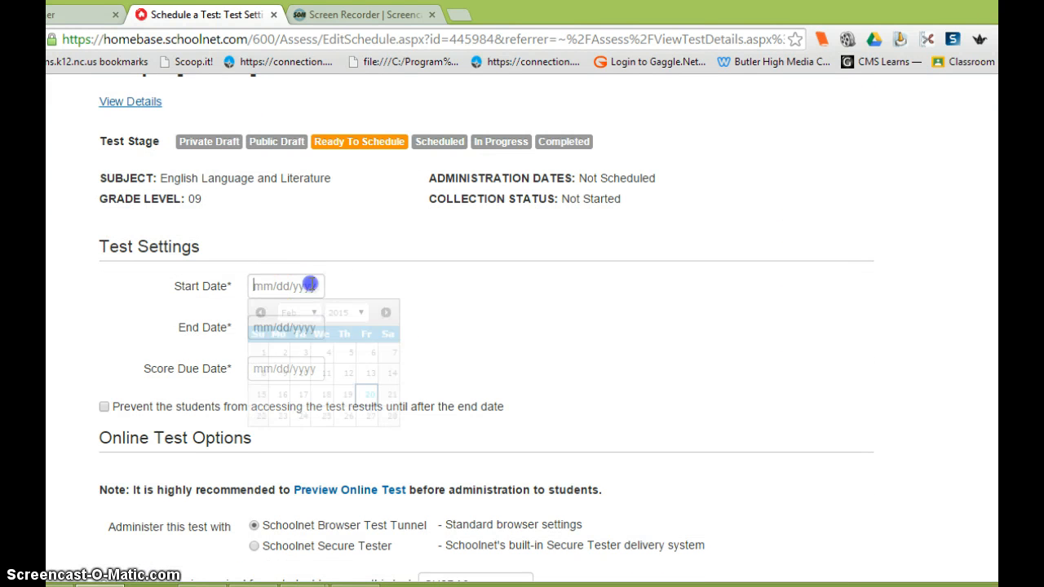
left_click(366, 396)
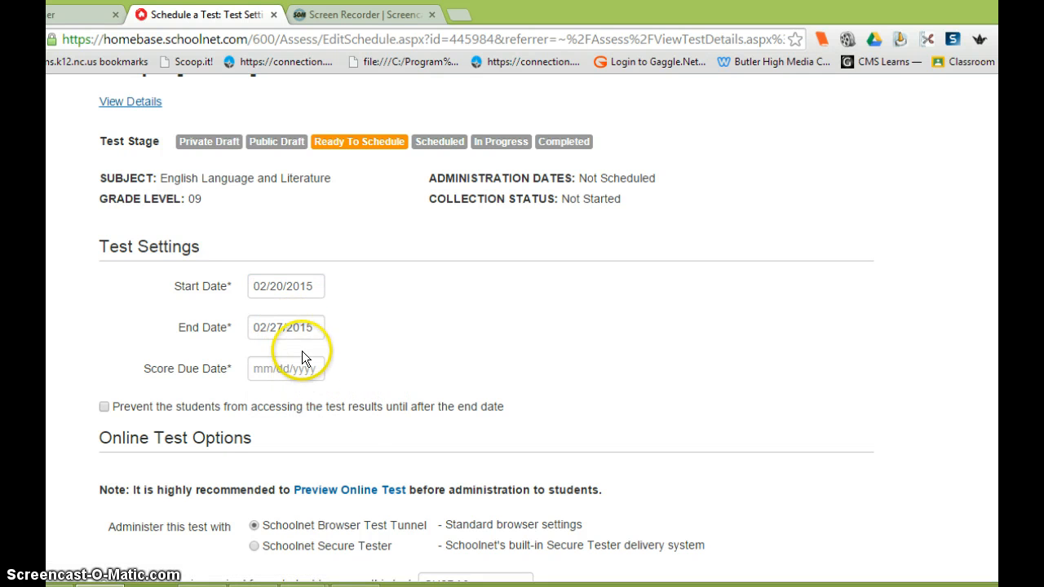
left_click(314, 327)
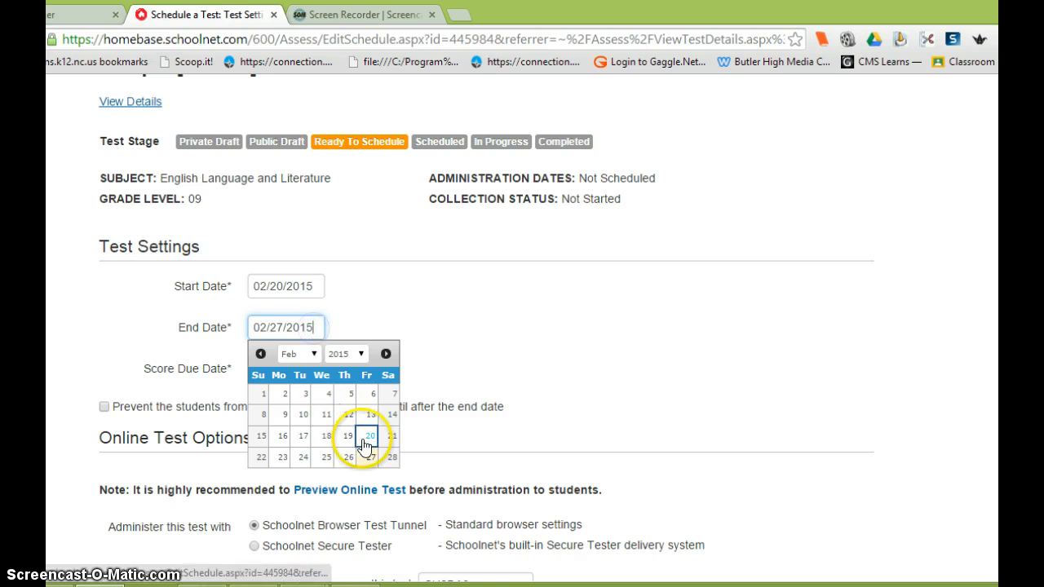
left_click(366, 439)
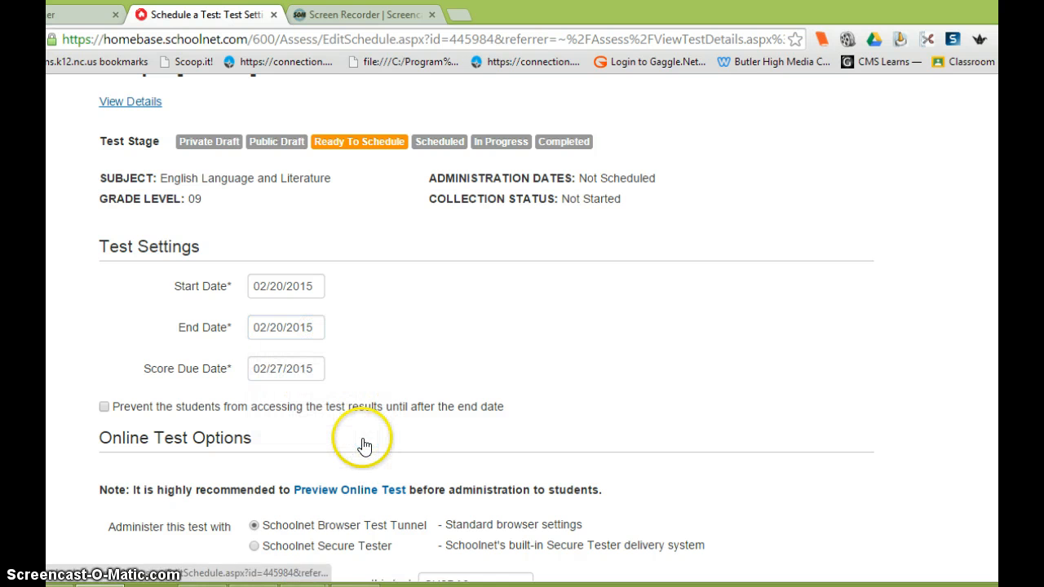
left_click(322, 368)
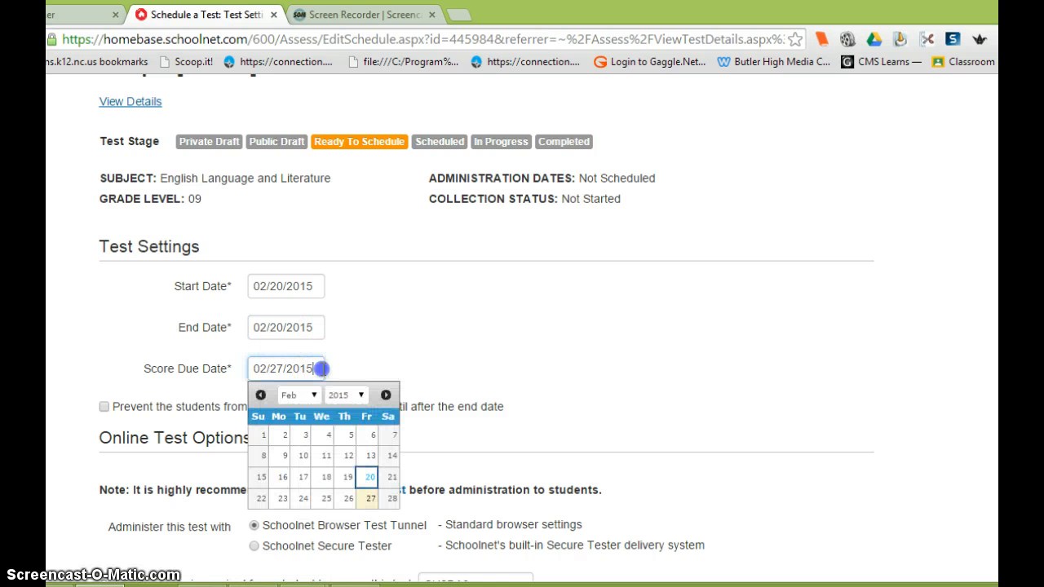
left_click(369, 482)
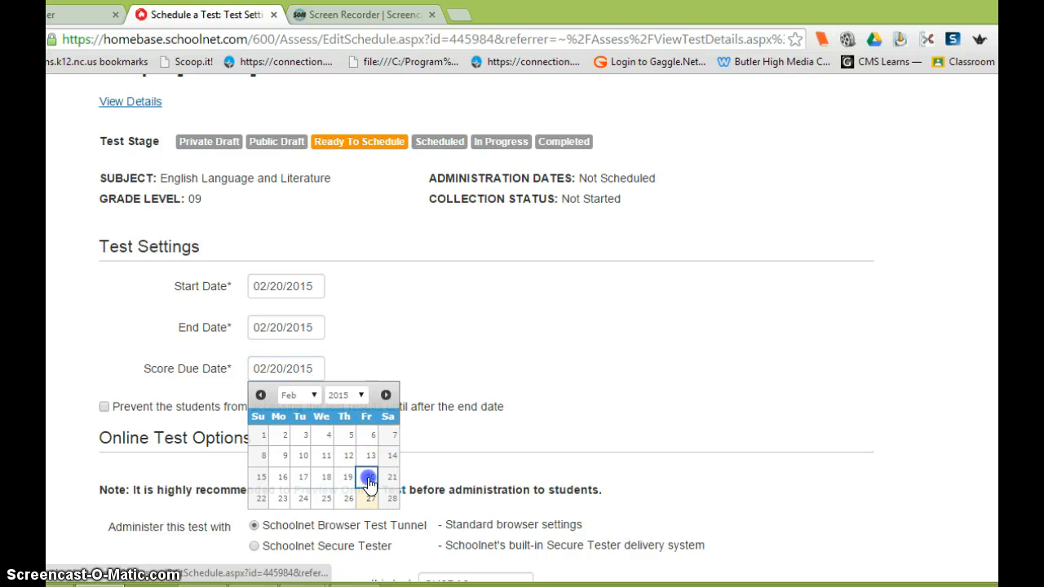
left_click(396, 336)
- Examine the online test options and the Butler High assignment settings, and cancel the scheduling
scroll(381, 436, "down", 2)
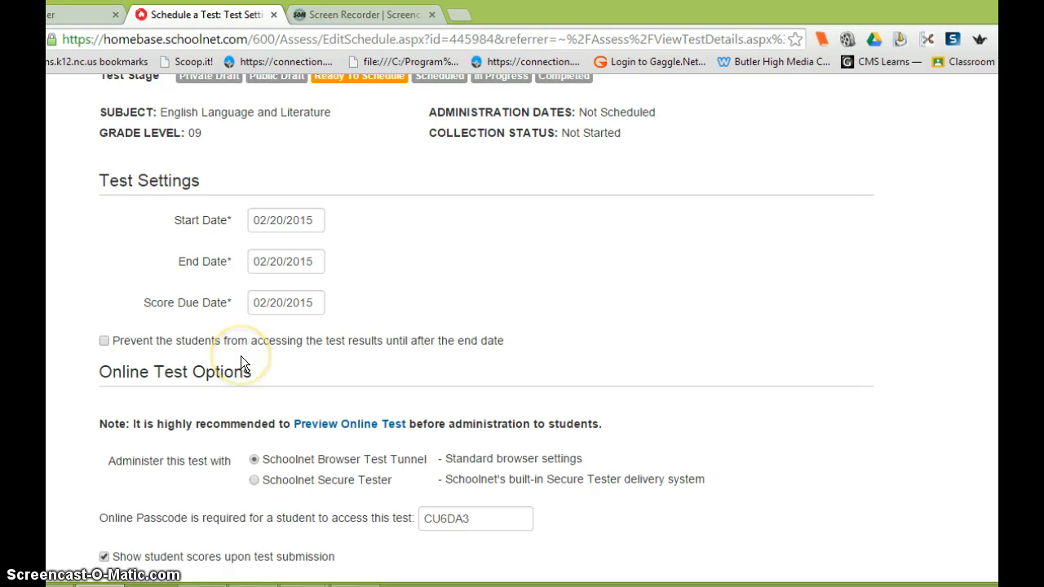
scroll(240, 355, "down", 5)
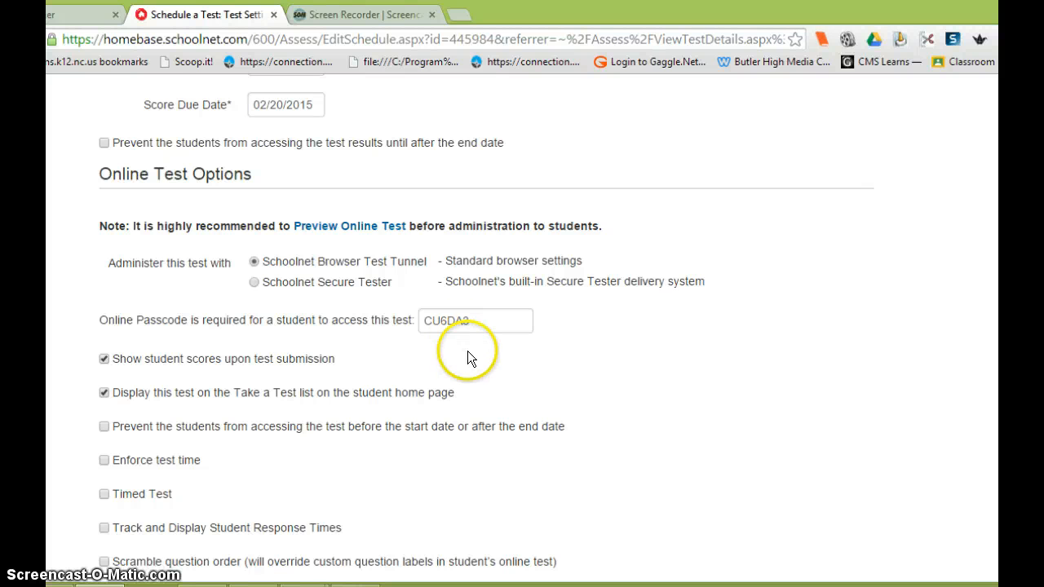
scroll(469, 355, "down", 3)
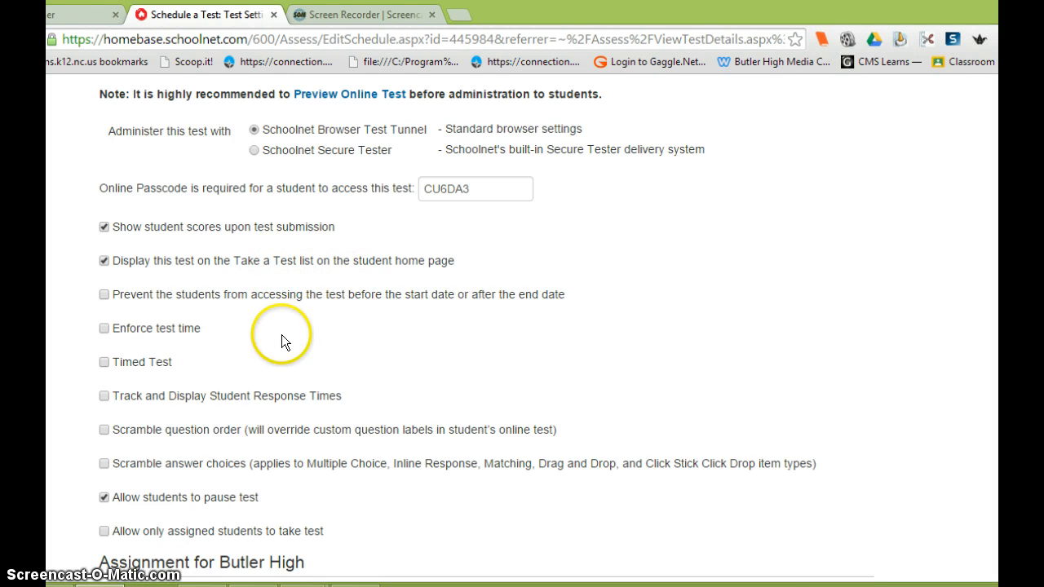
scroll(281, 334, "down", 1)
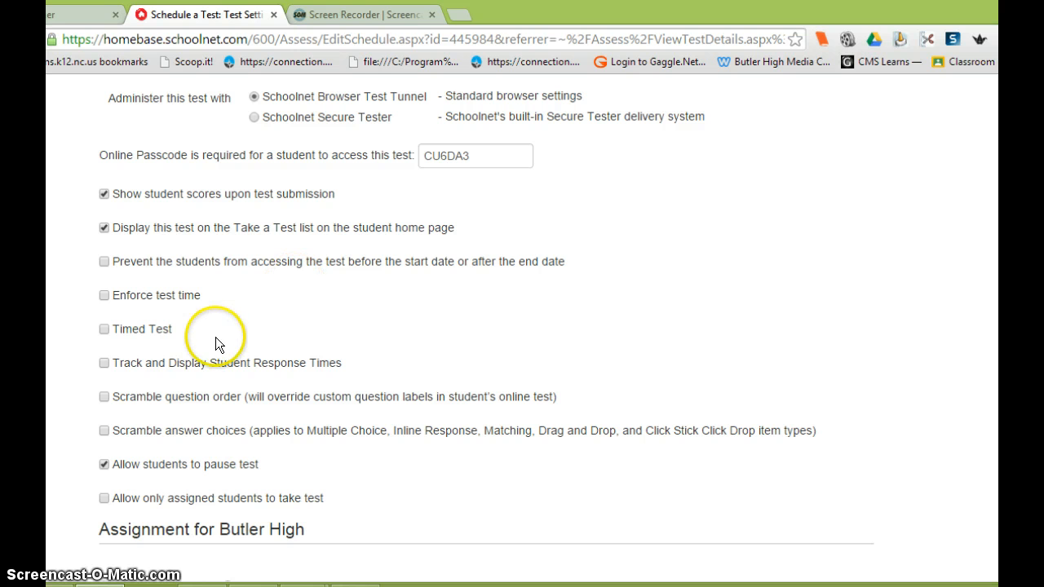
scroll(210, 338, "down", 2)
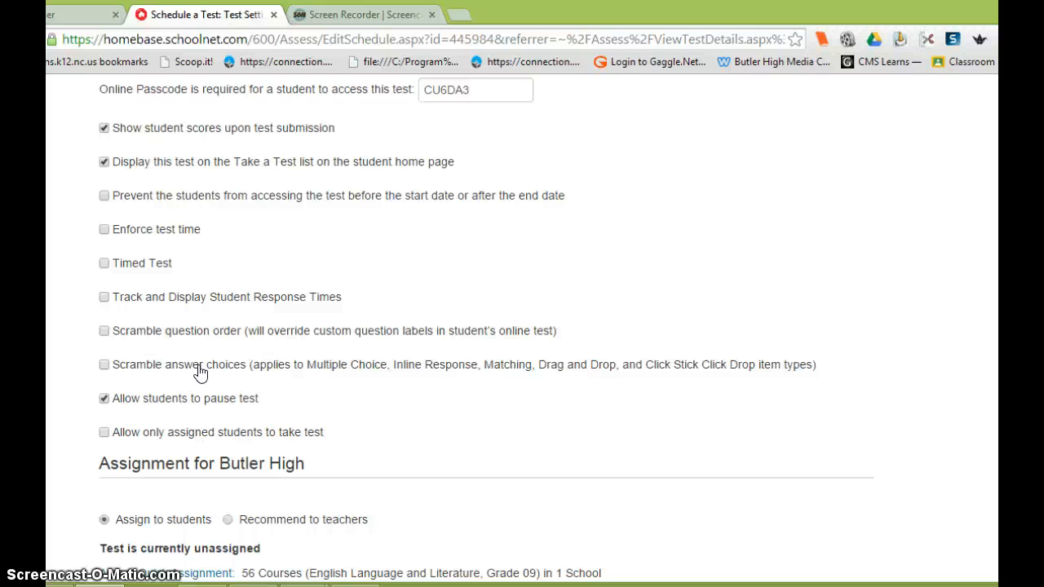
scroll(198, 367, "down", 3)
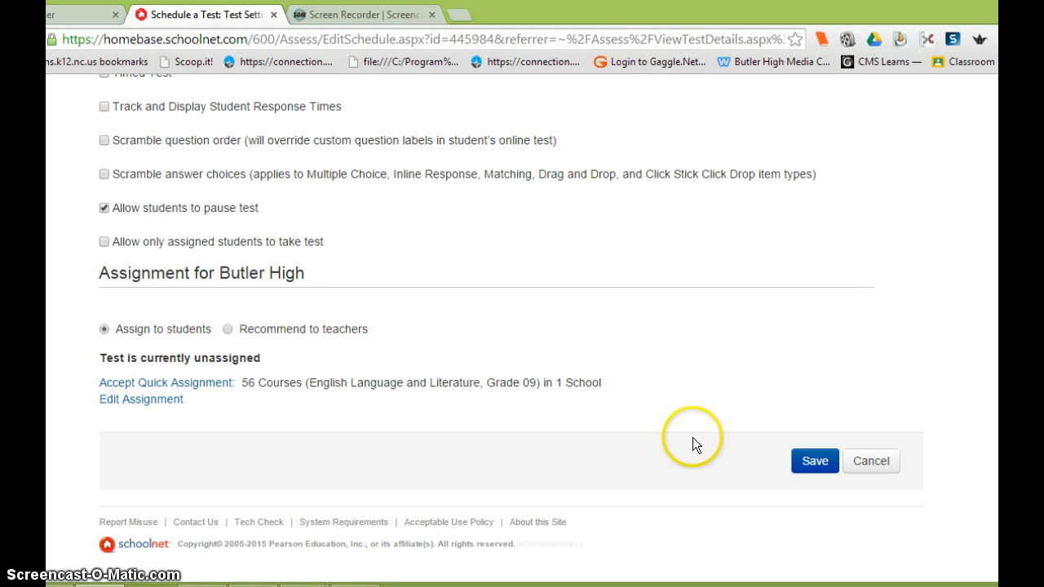
left_click(807, 460)
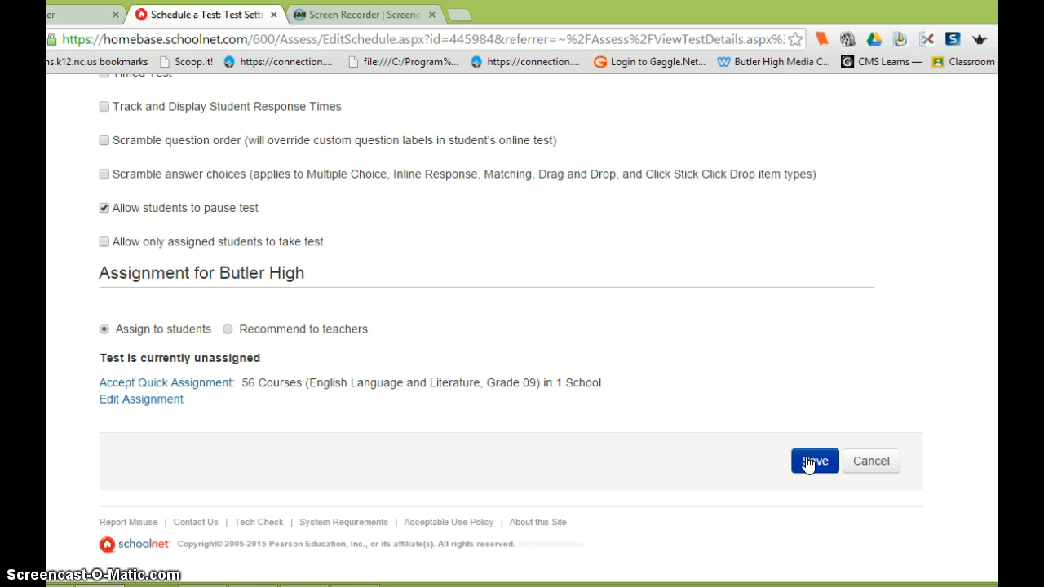
left_click(870, 470)
left_click(871, 470)
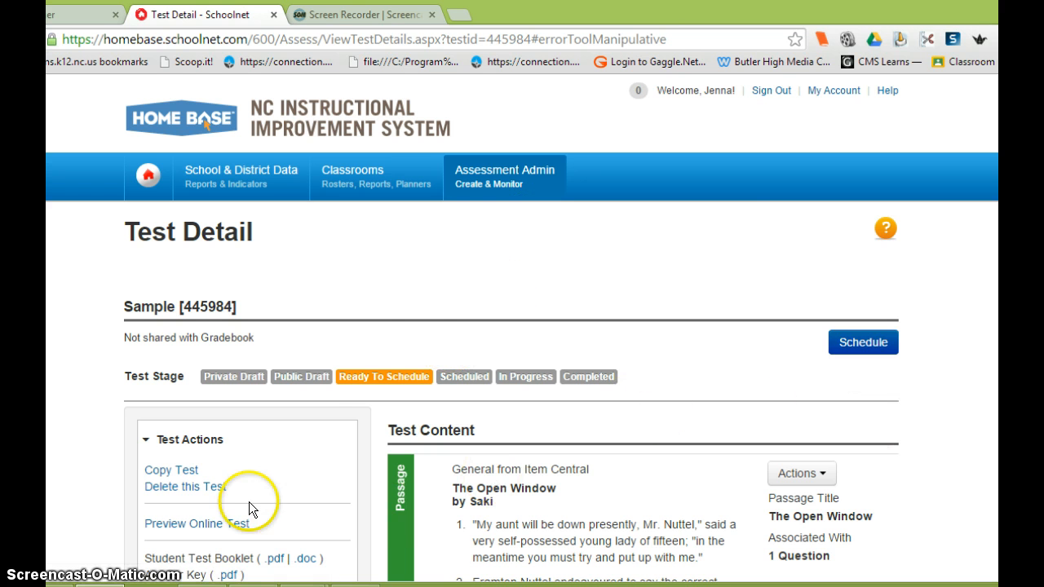
- Start creating a manual test from Assessment Admin and name it Sample
mouse_move(494, 184)
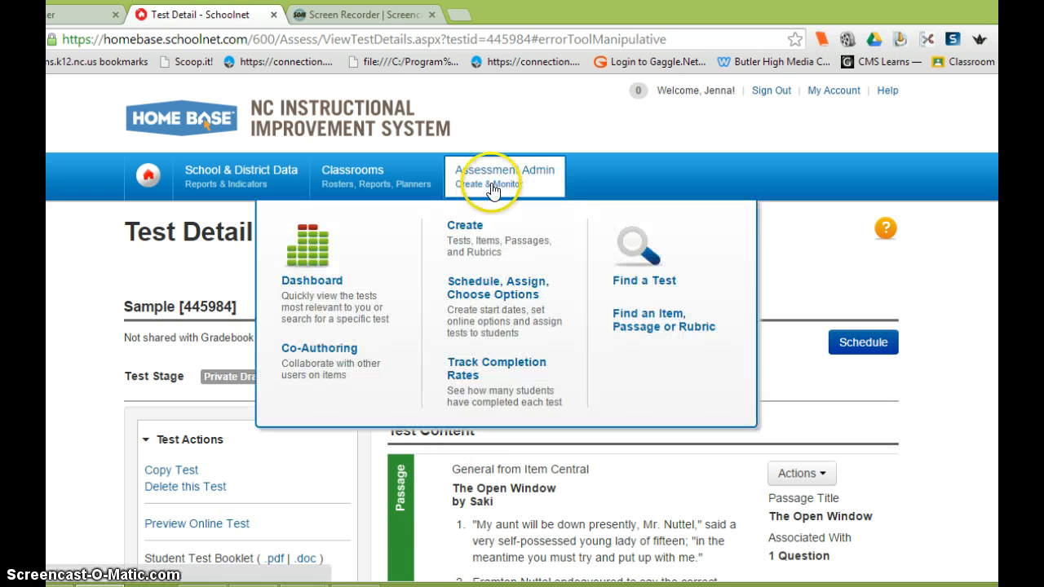
left_click(480, 236)
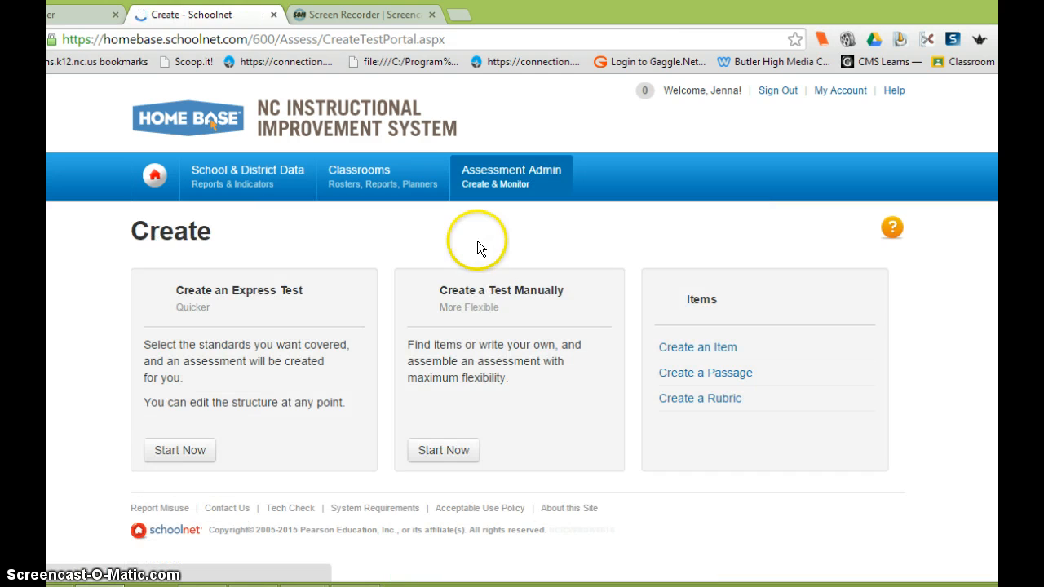
left_click(443, 462)
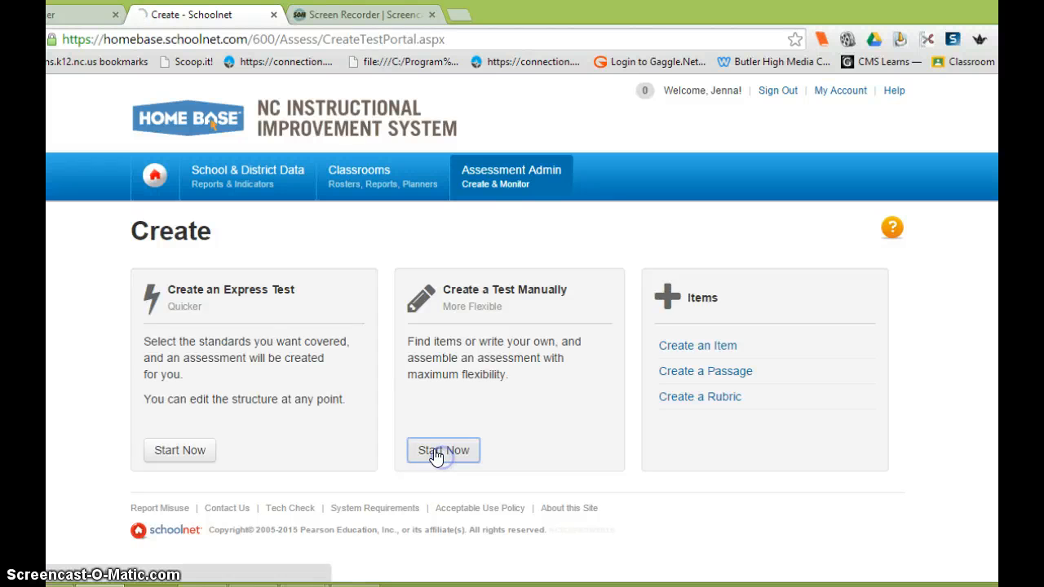
left_click(351, 261)
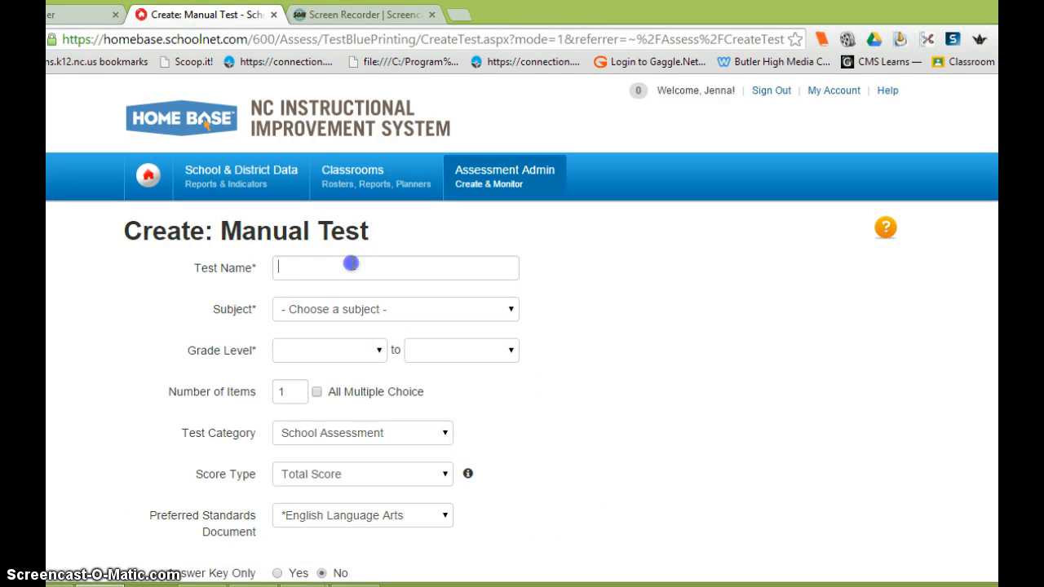
type("Sample")
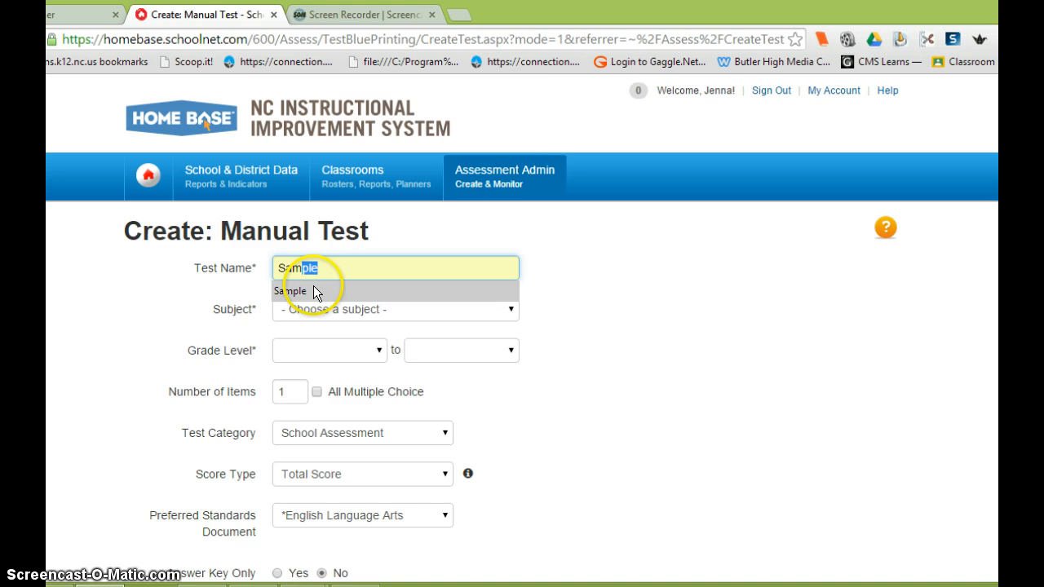
left_click(313, 290)
- Set the manual test's subject to English Language and Literature and its starting grade level to 09
left_click(324, 310)
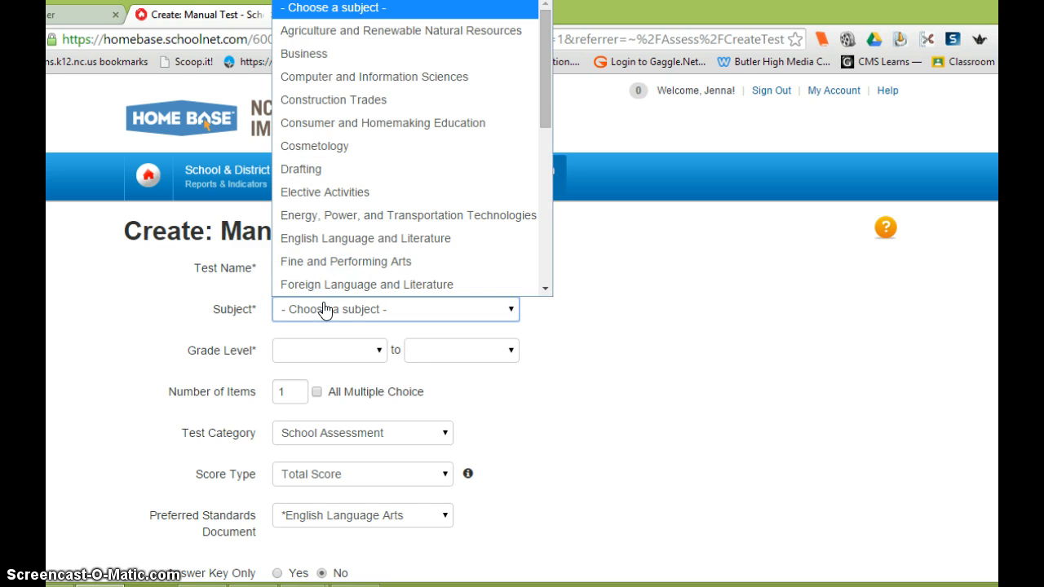
left_click(337, 239)
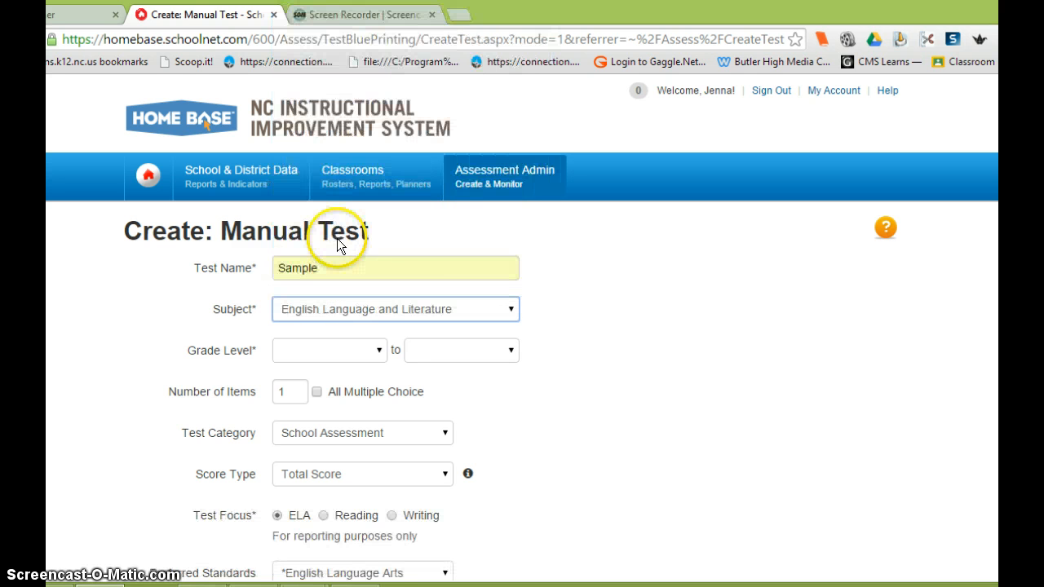
left_click(381, 353)
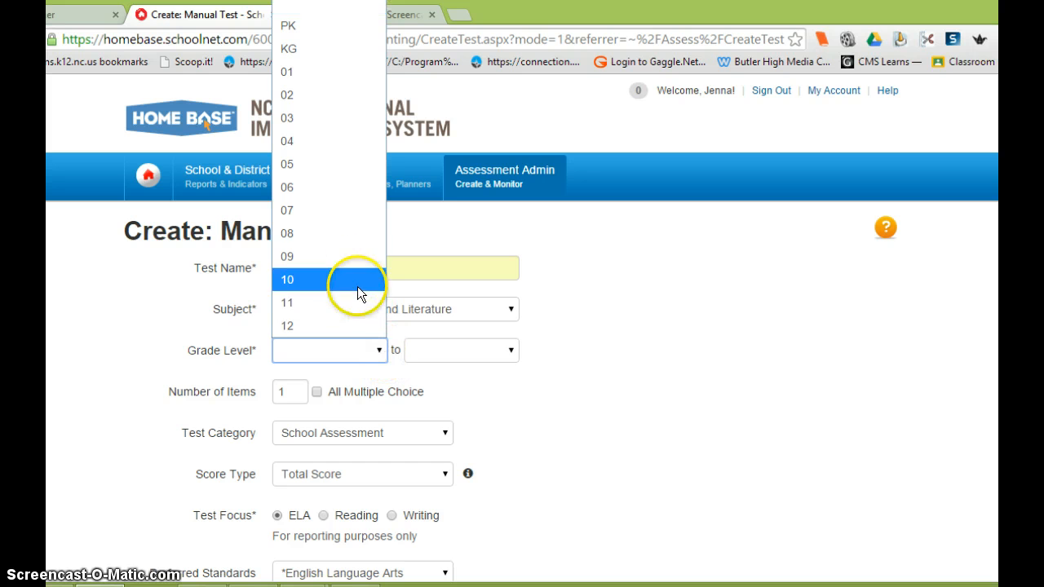
left_click(357, 257)
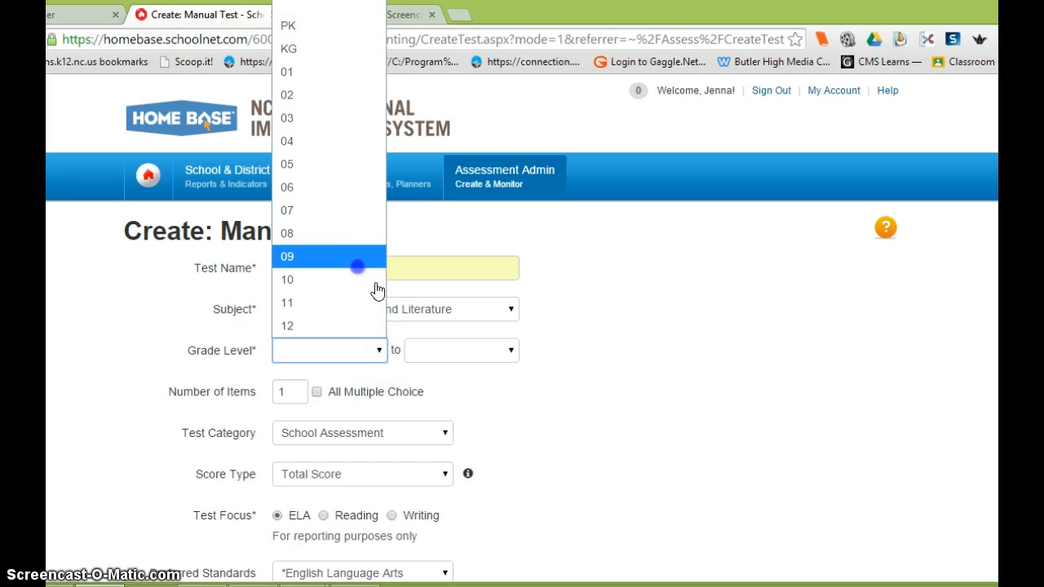
- Set the manual test's number of items to 10 and its test category to School Assessment
left_click(287, 392)
type("0")
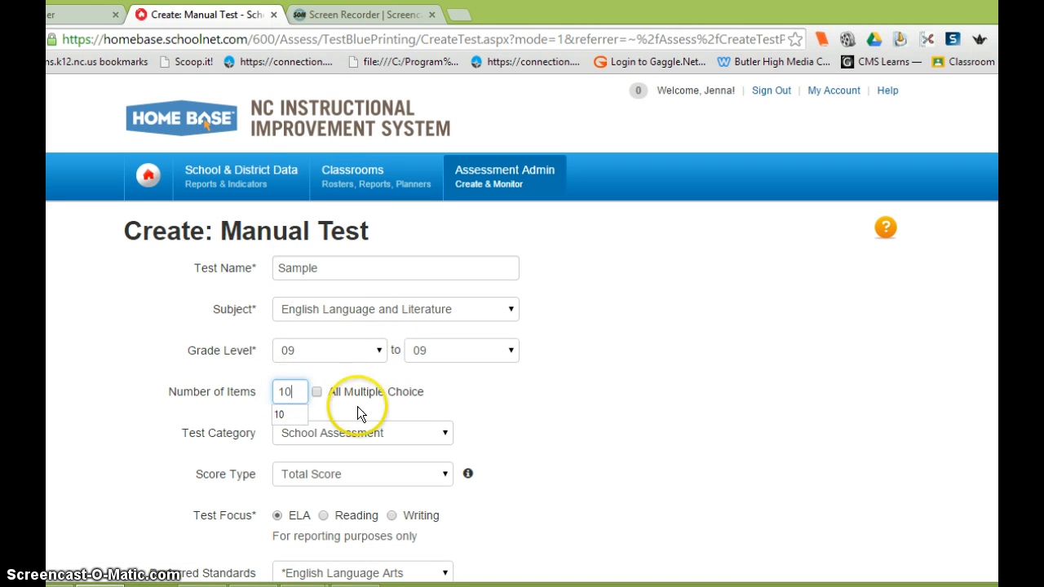
left_click(483, 394)
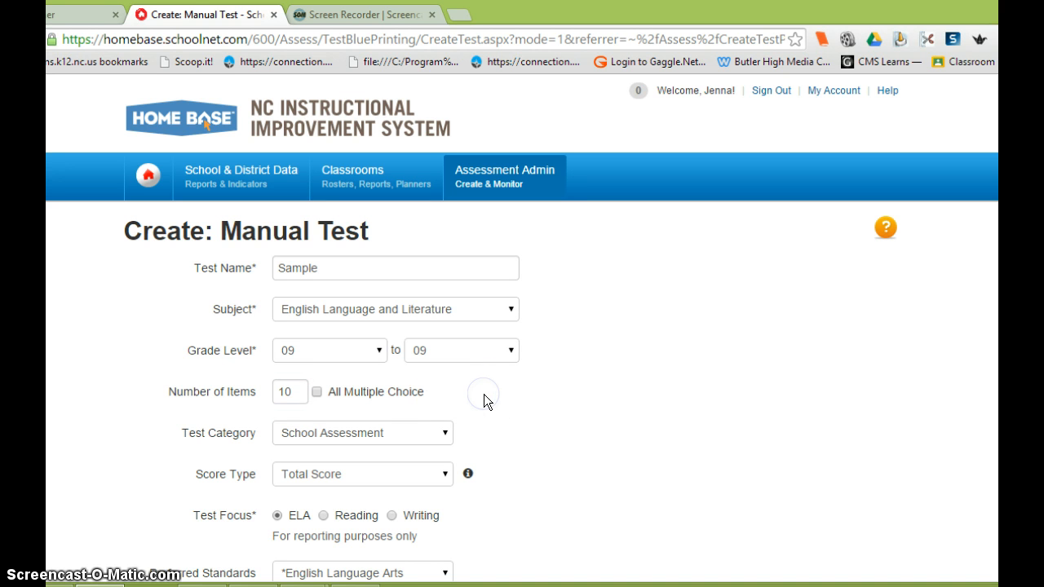
scroll(483, 393, "down", 3)
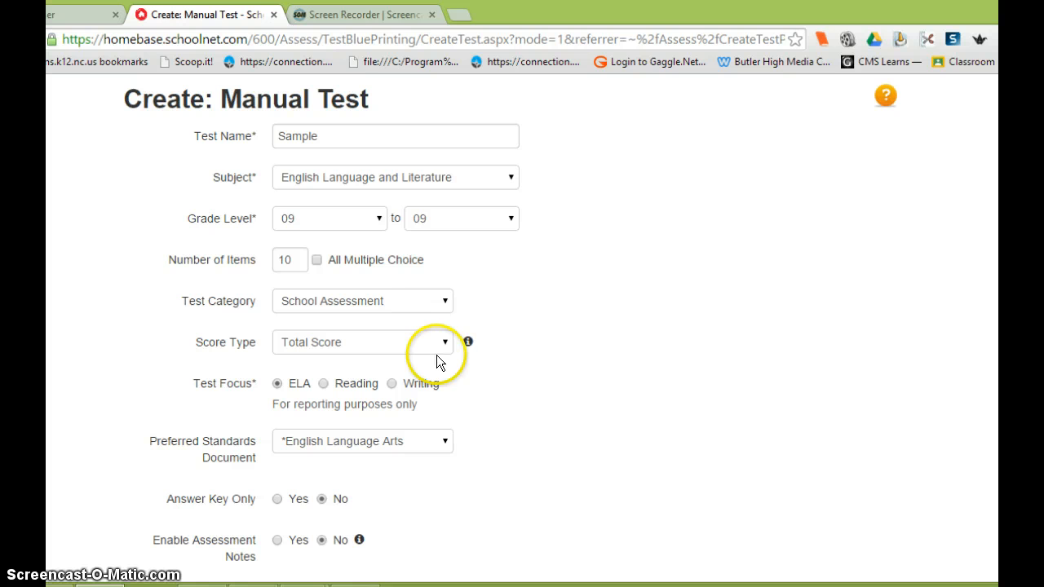
left_click(430, 303)
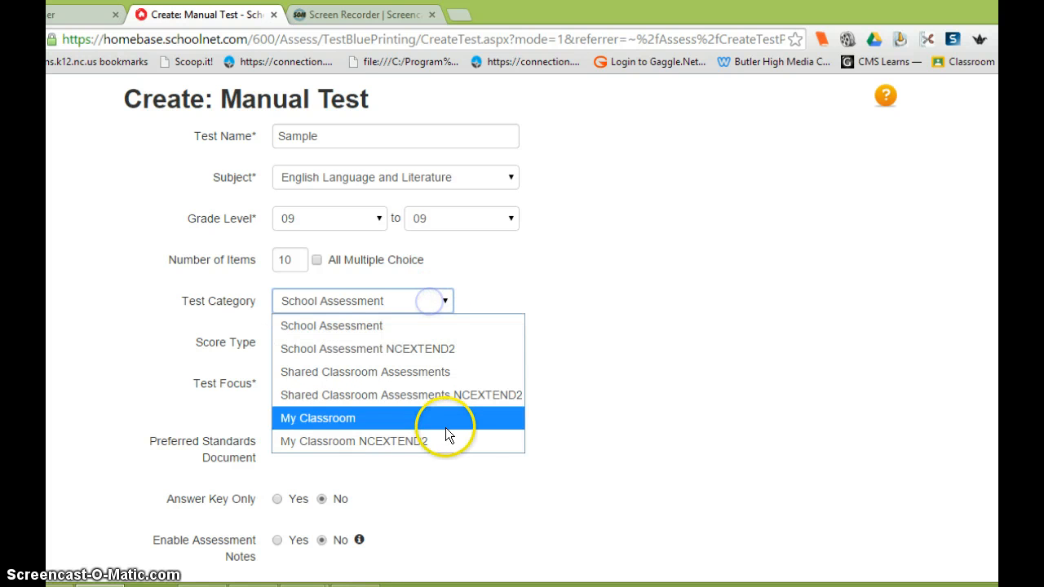
left_click(514, 326)
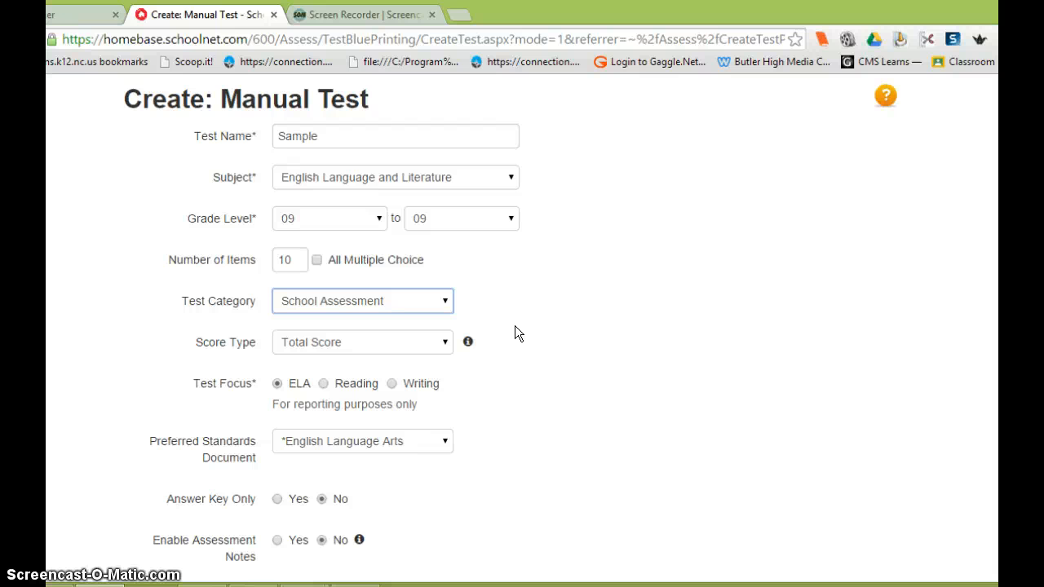
left_click(508, 354)
- Generate the manual test, leaving the remaining settings at their defaults
scroll(508, 353, "down", 1)
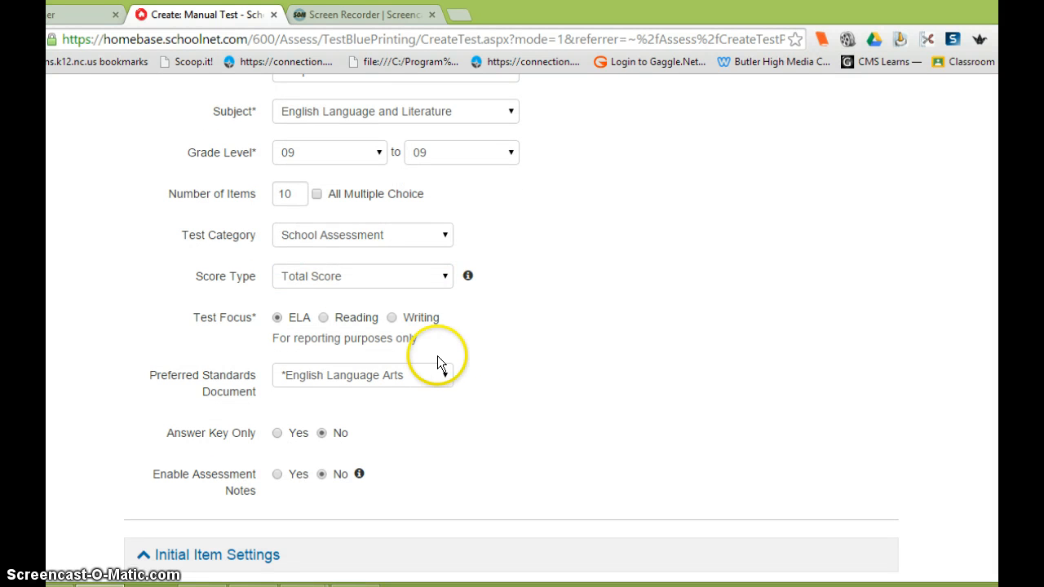
scroll(453, 396, "down", 2)
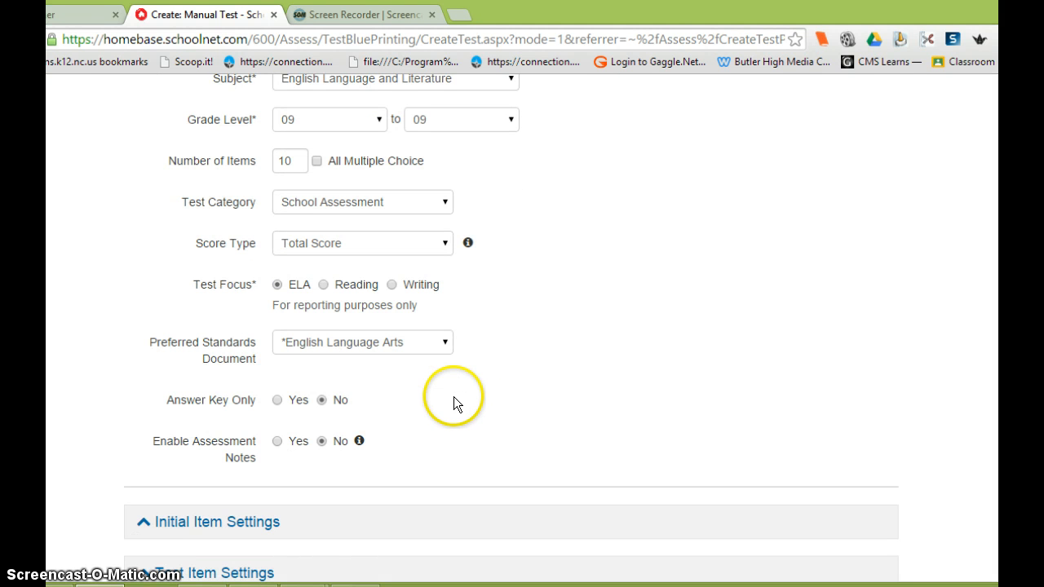
scroll(468, 418, "down", 1)
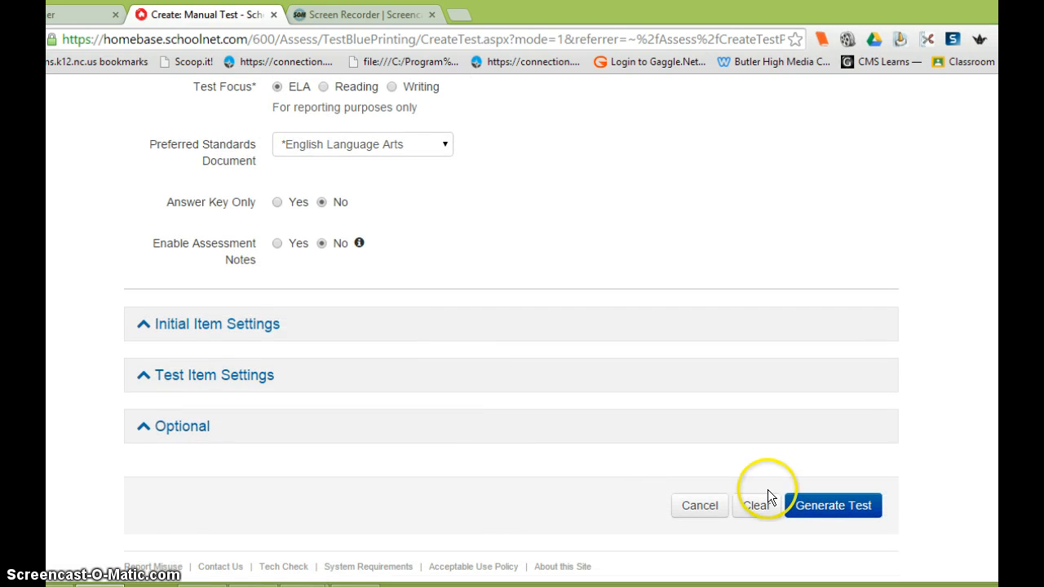
left_click(809, 504)
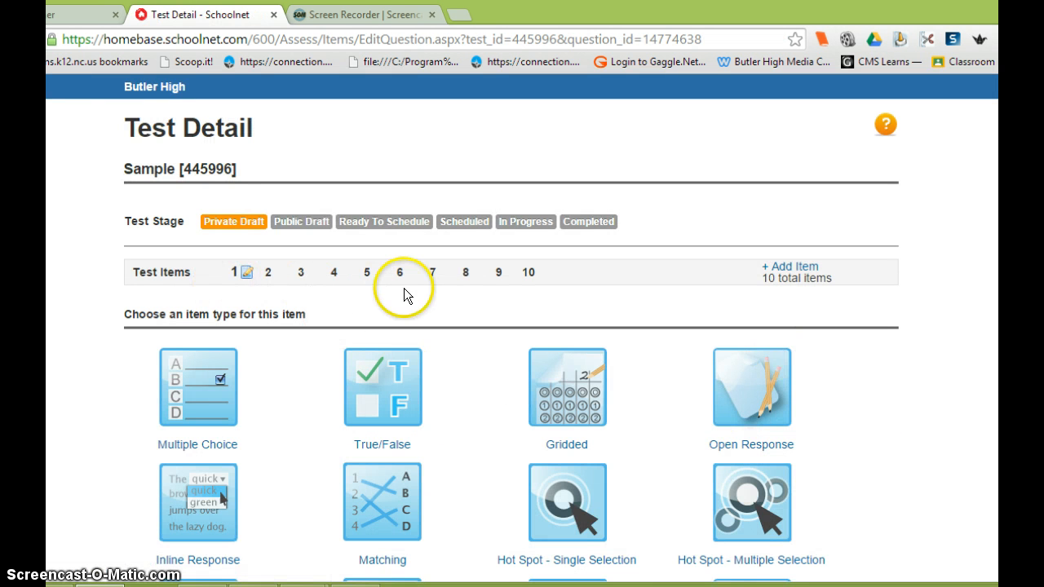
- Choose Multiple Choice as the item type for test item 1
scroll(563, 283, "down", 2)
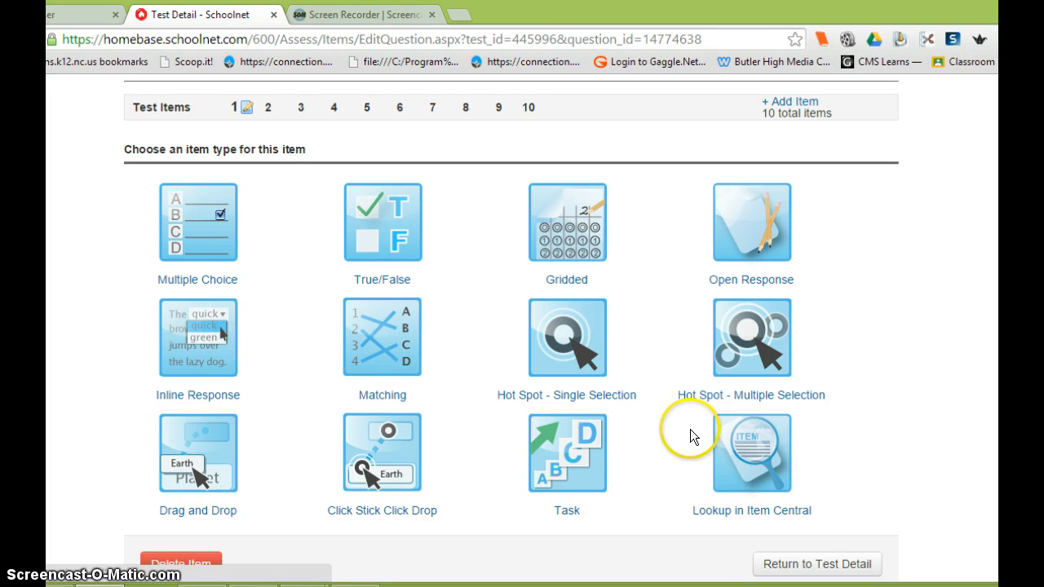
left_click(186, 237)
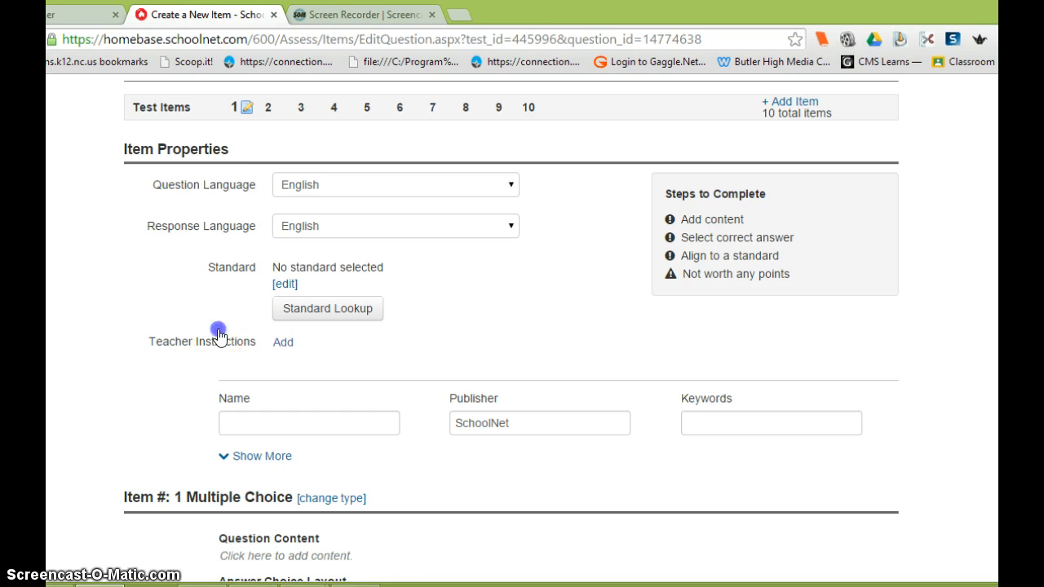
scroll(218, 334, "down", 3)
scroll(219, 332, "down", 3)
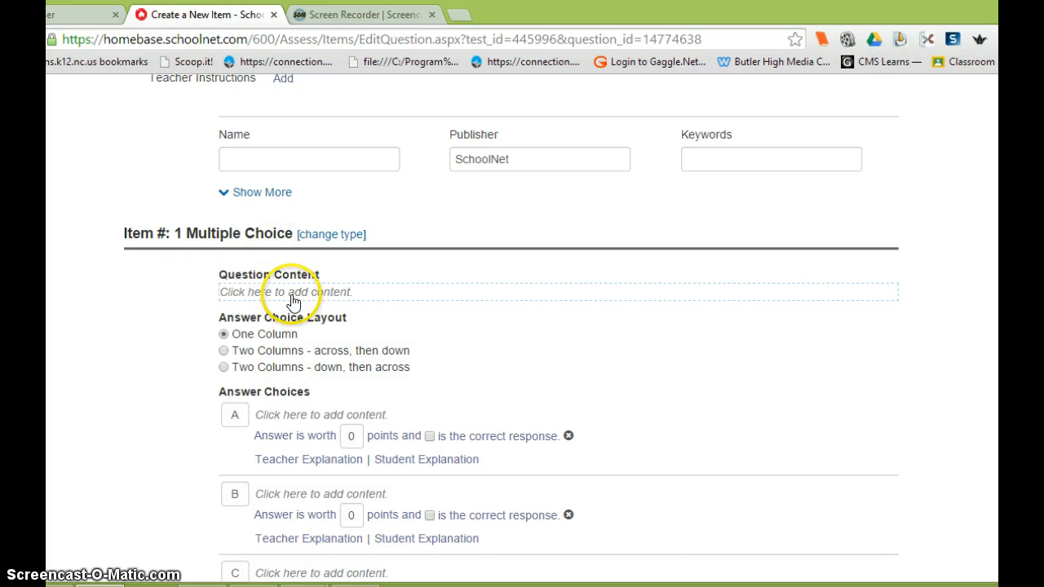
- Enter "What is the state tree of NC?" as item 1's question content and save it
left_click(290, 292)
left_click(304, 290)
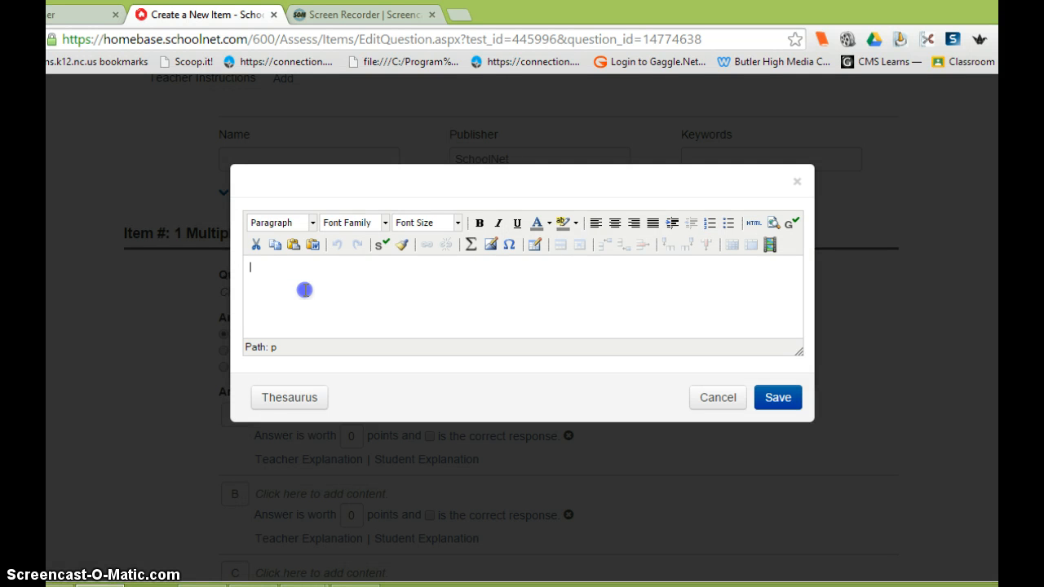
type("What is the ")
type("tre")
key("BackSpace")
key("BackSpace")
key("BackSpace")
type("stat")
key("BackSpace")
type("state tree of NC?")
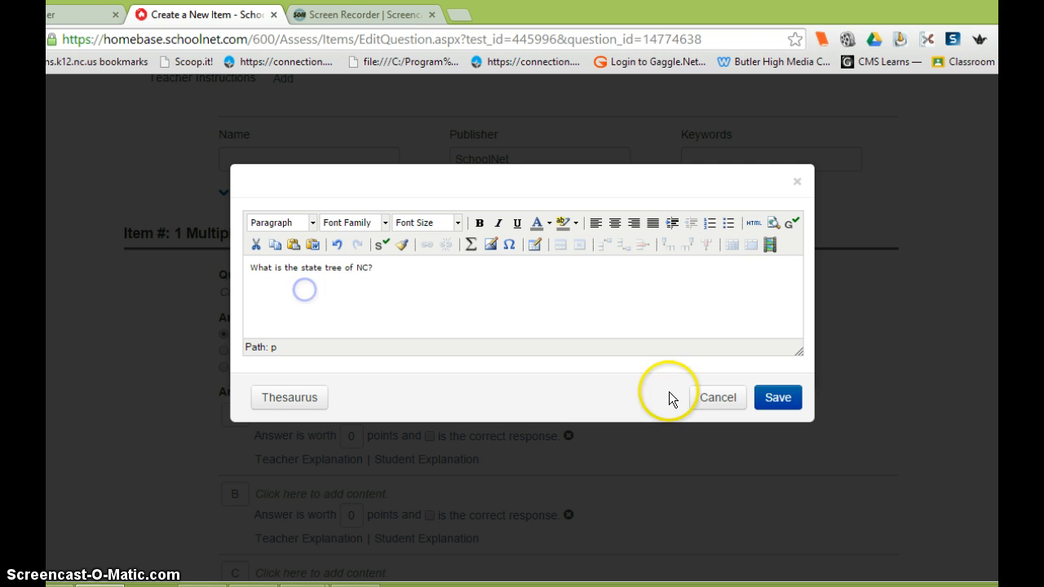
left_click(773, 401)
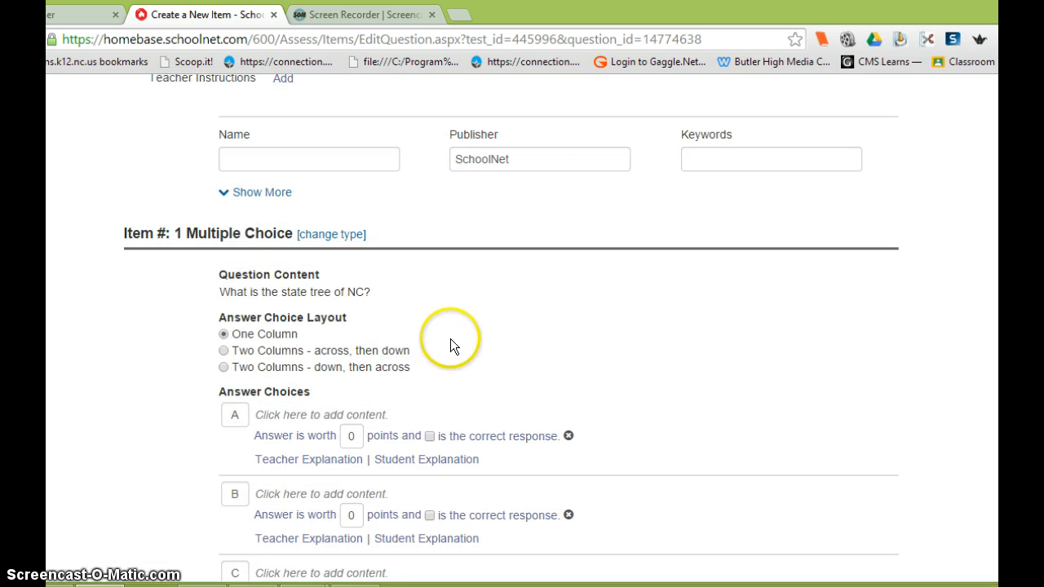
- Add Pine as answer choice A and Oak as answer choice B, saving each
scroll(177, 403, "down", 3)
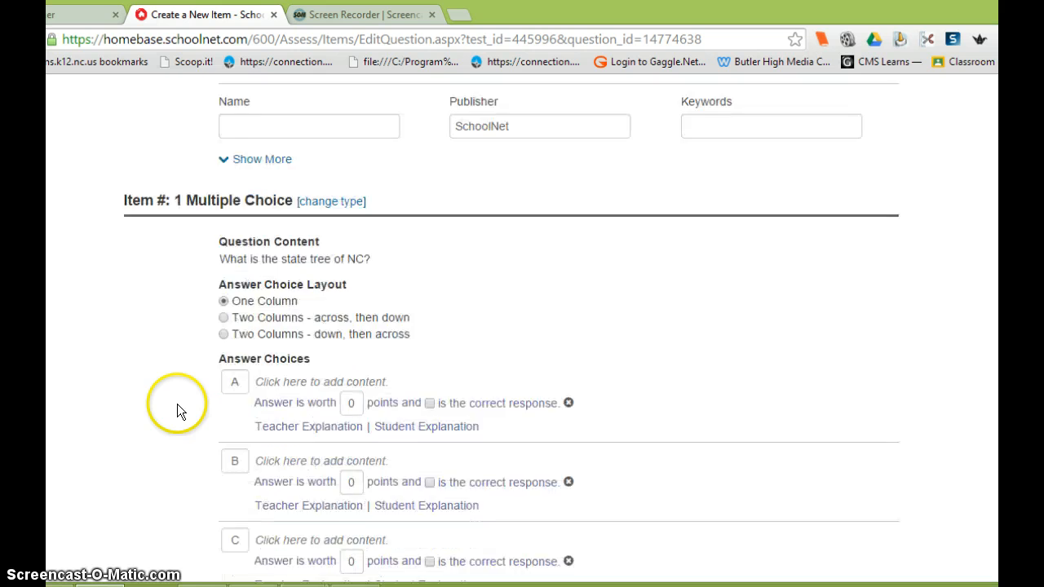
left_click(285, 290)
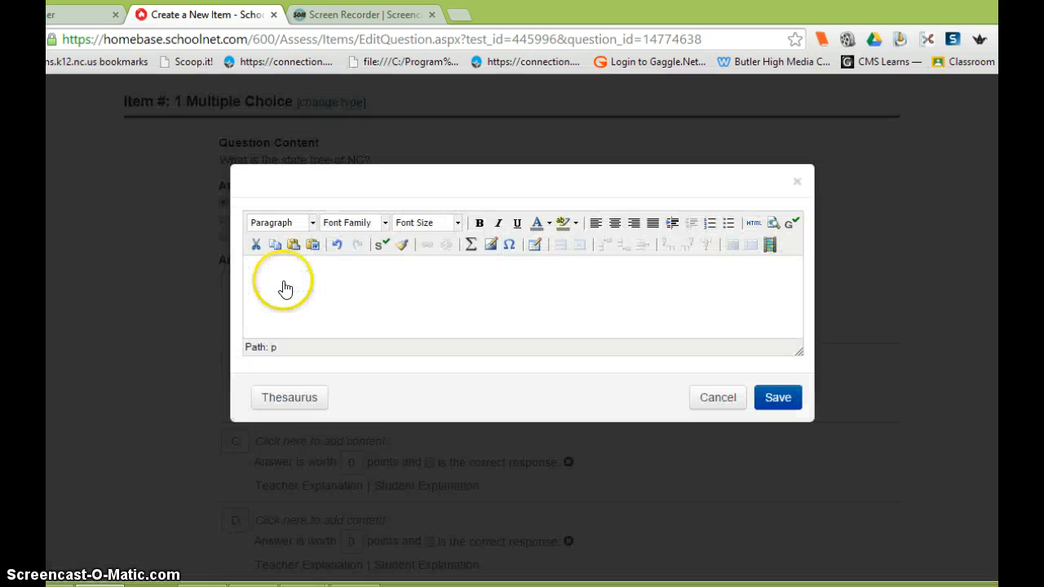
type("Pine")
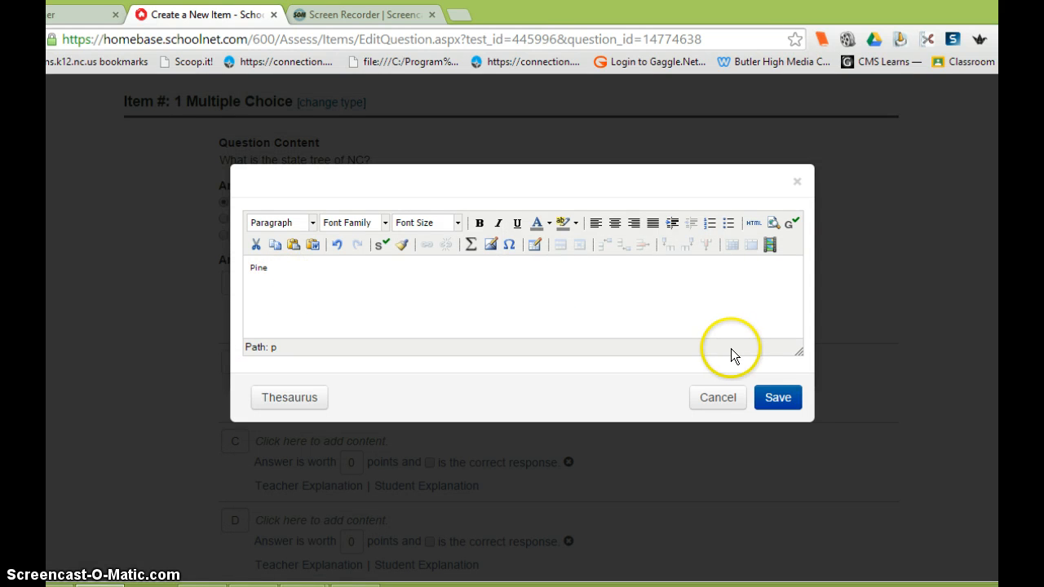
left_click(771, 399)
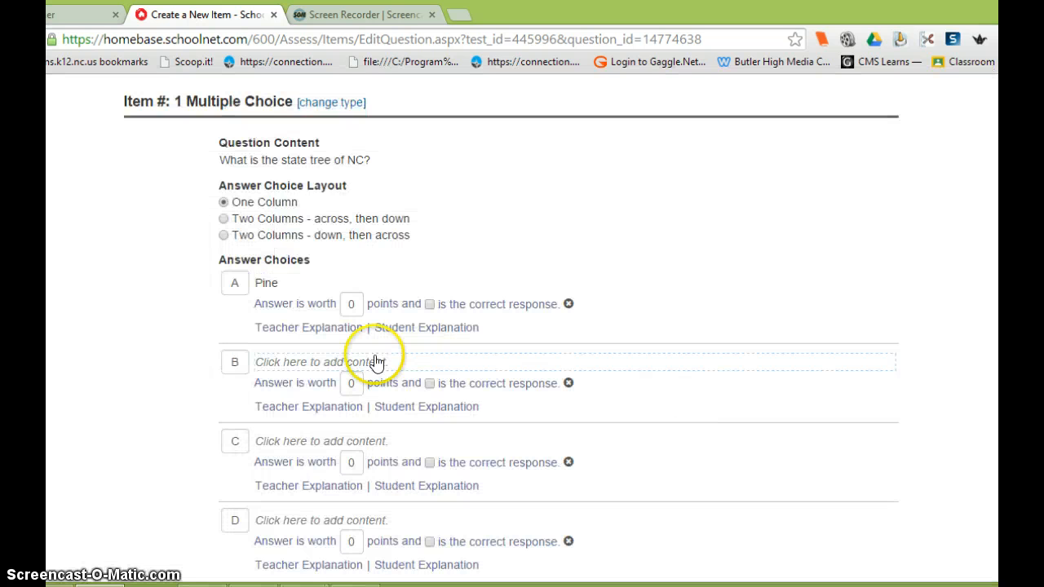
left_click(356, 367)
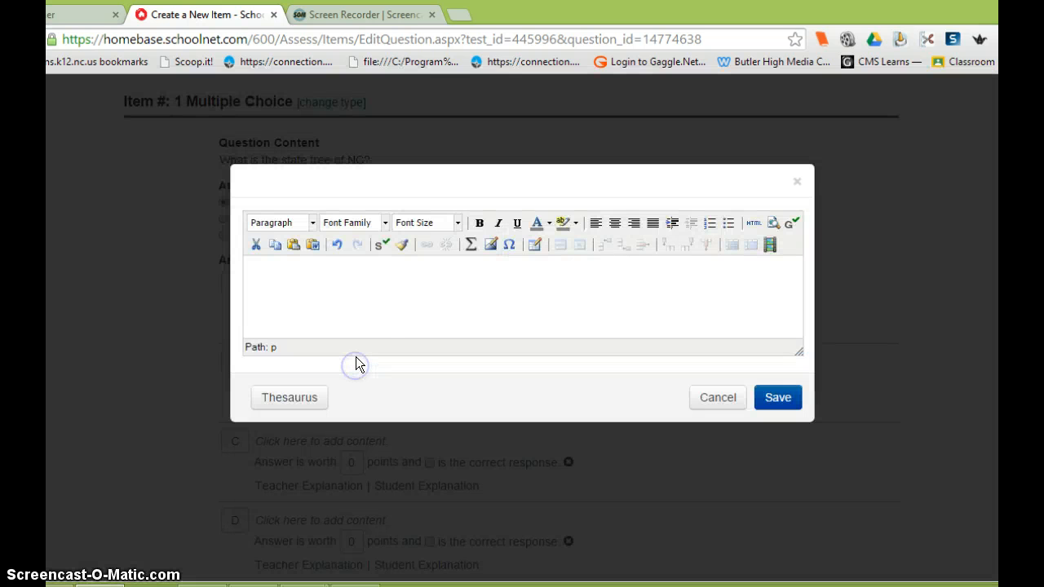
left_click(355, 308)
type("Oak")
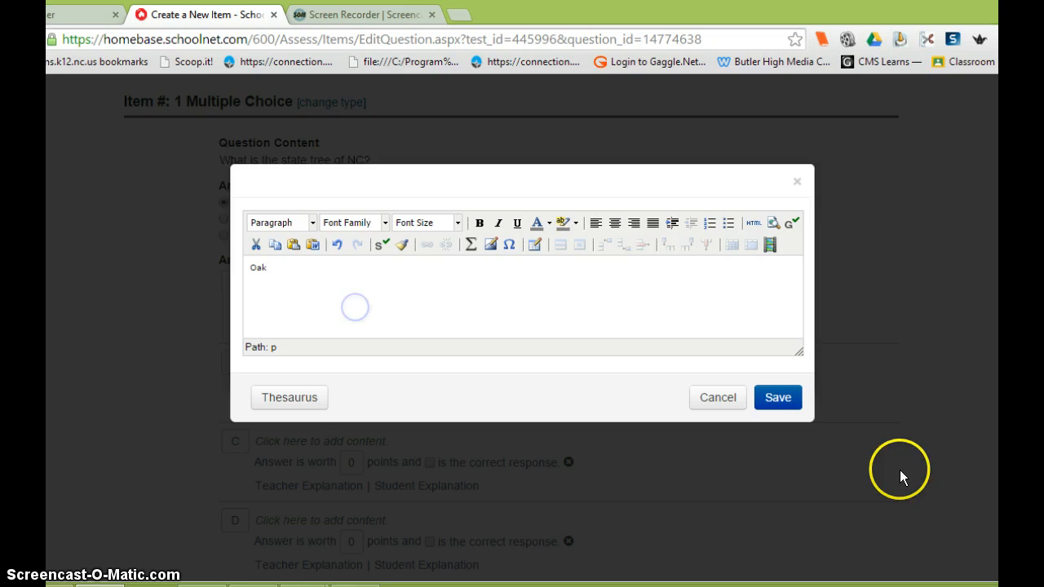
left_click(777, 397)
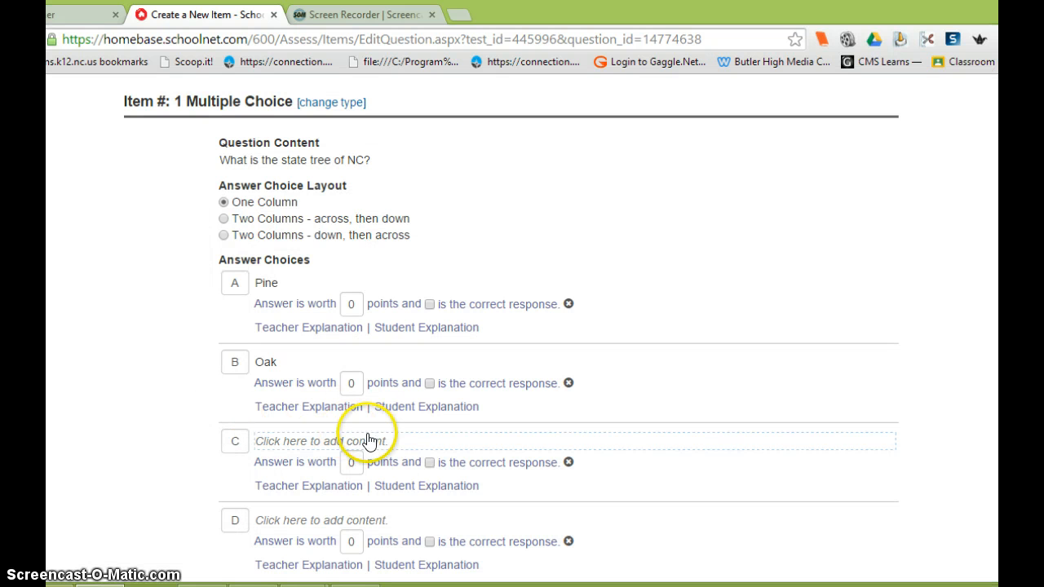
- Mark answer A, Pine, as the correct response and return to the test detail page
left_click(430, 304)
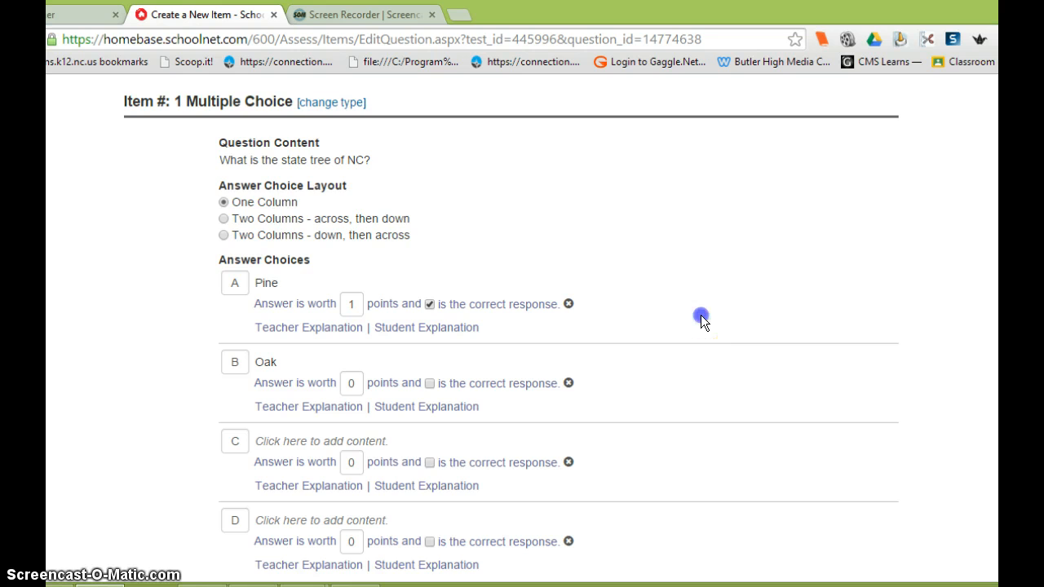
scroll(701, 315, "down", 4)
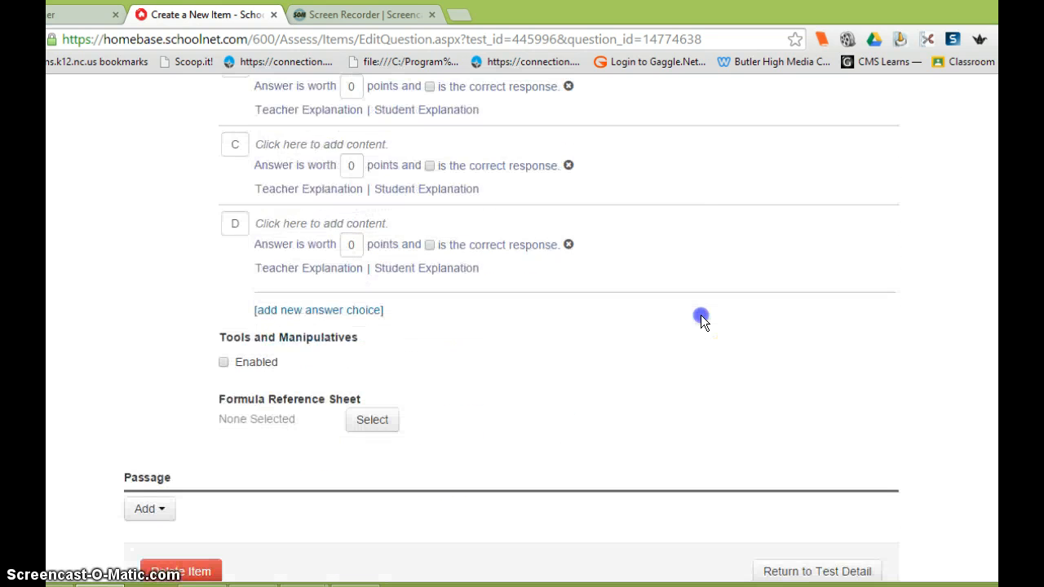
scroll(700, 315, "down", 2)
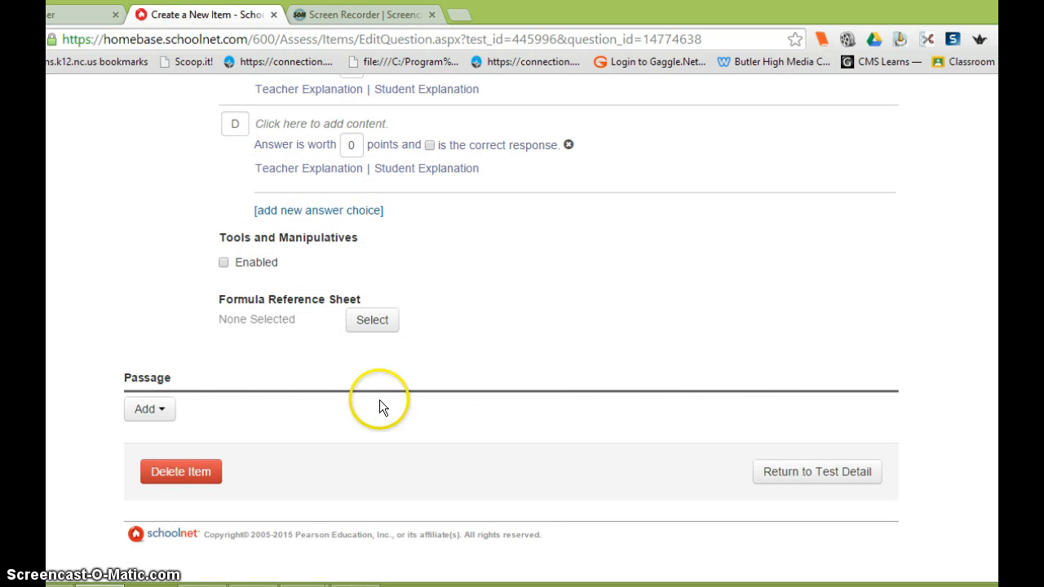
left_click(802, 484)
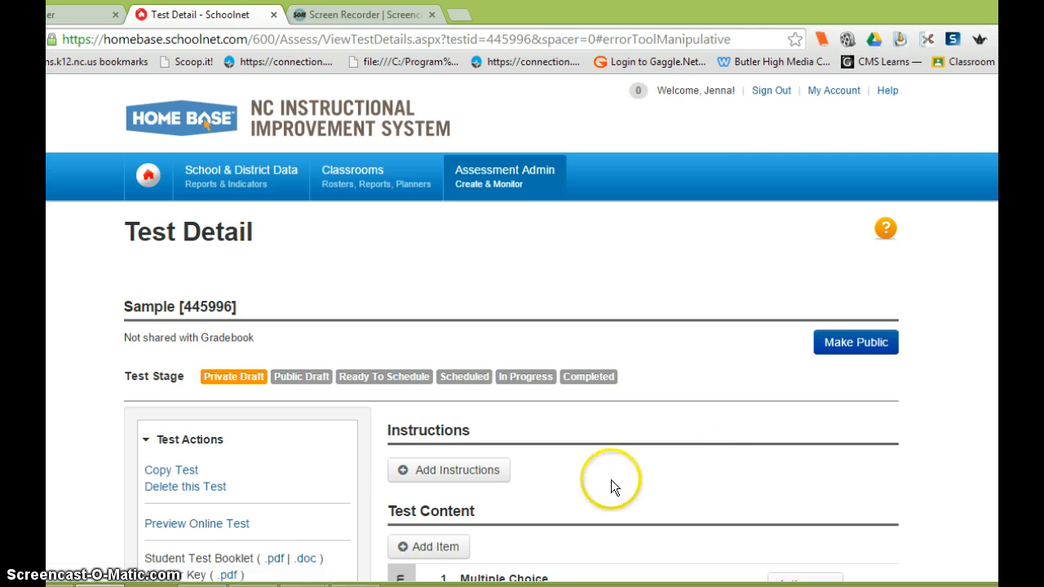
- Reopen item 1, the state tree question, for editing from the test content list
scroll(613, 476, "down", 3)
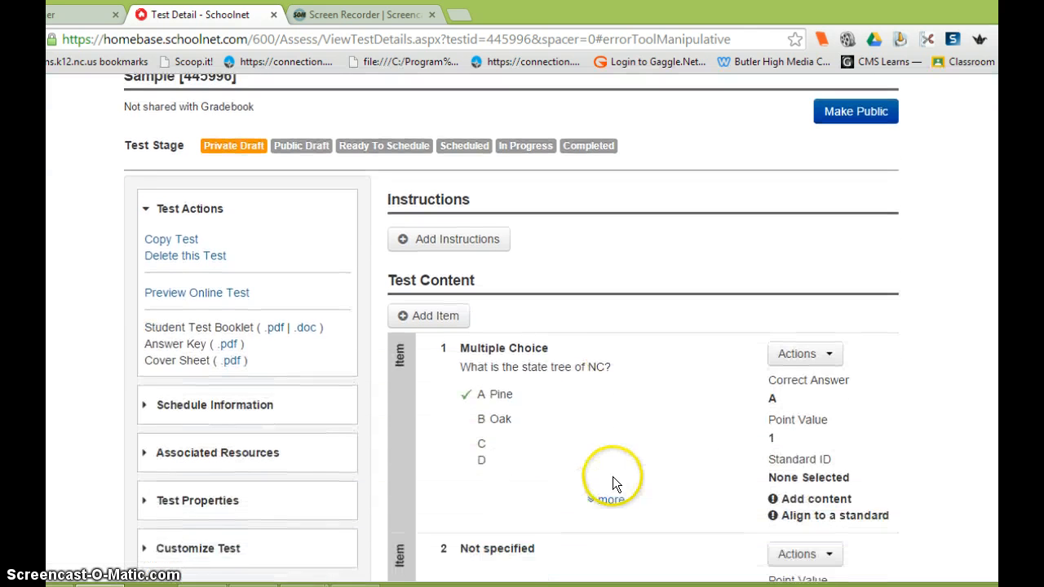
scroll(613, 476, "down", 1)
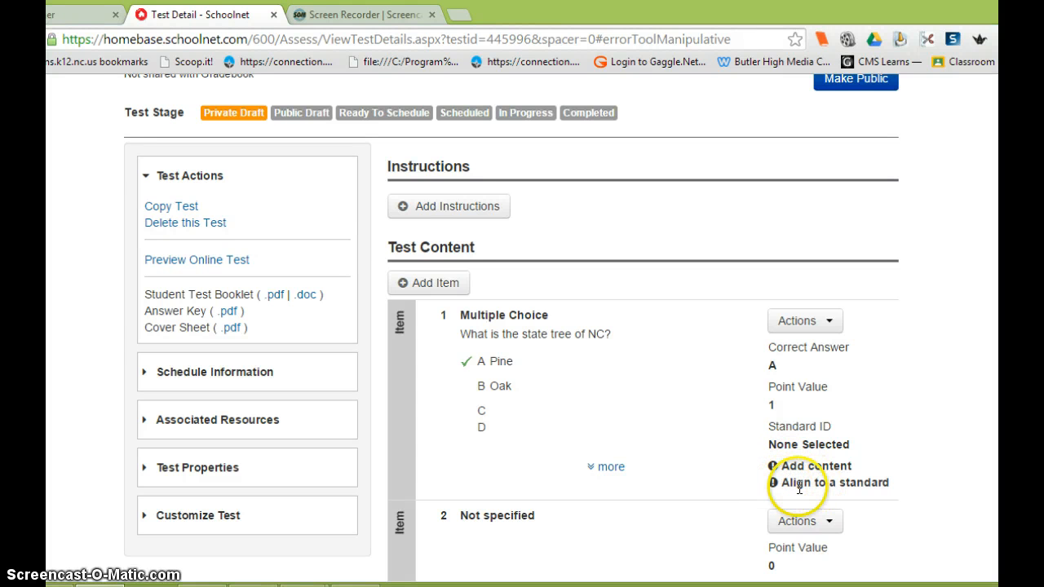
left_click(792, 324)
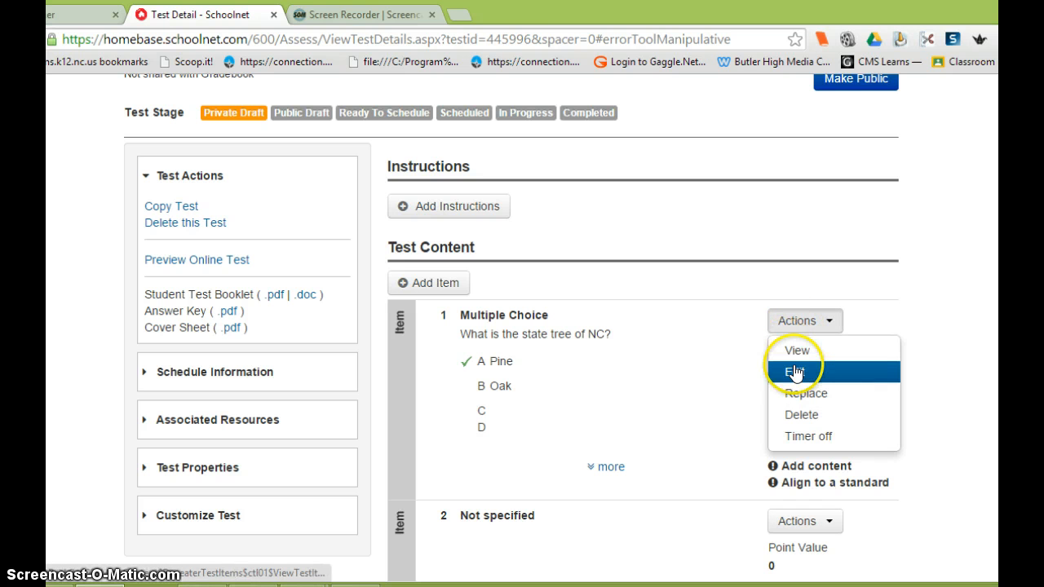
left_click(795, 373)
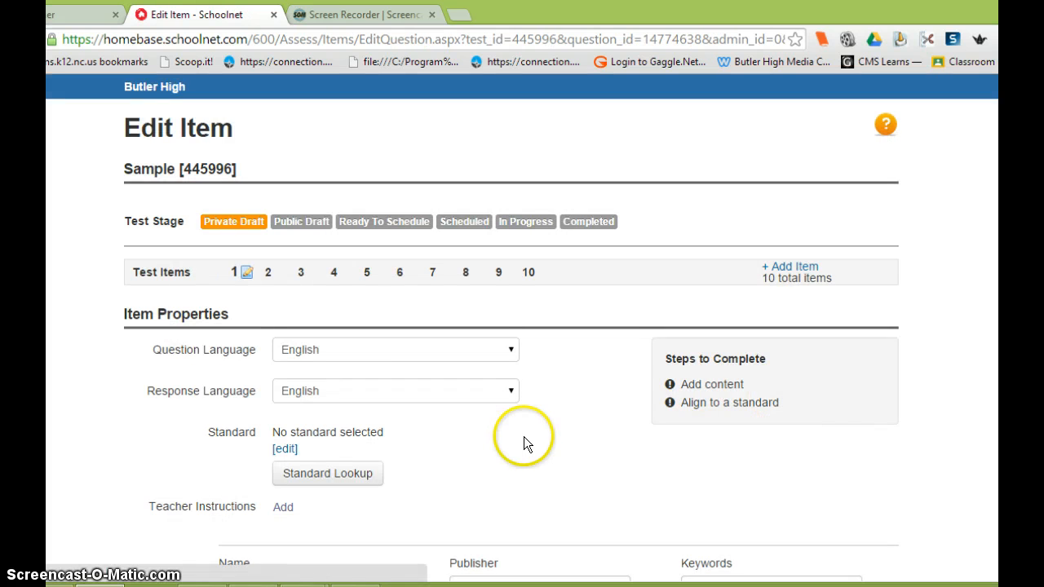
left_click(524, 437)
scroll(524, 436, "down", 3)
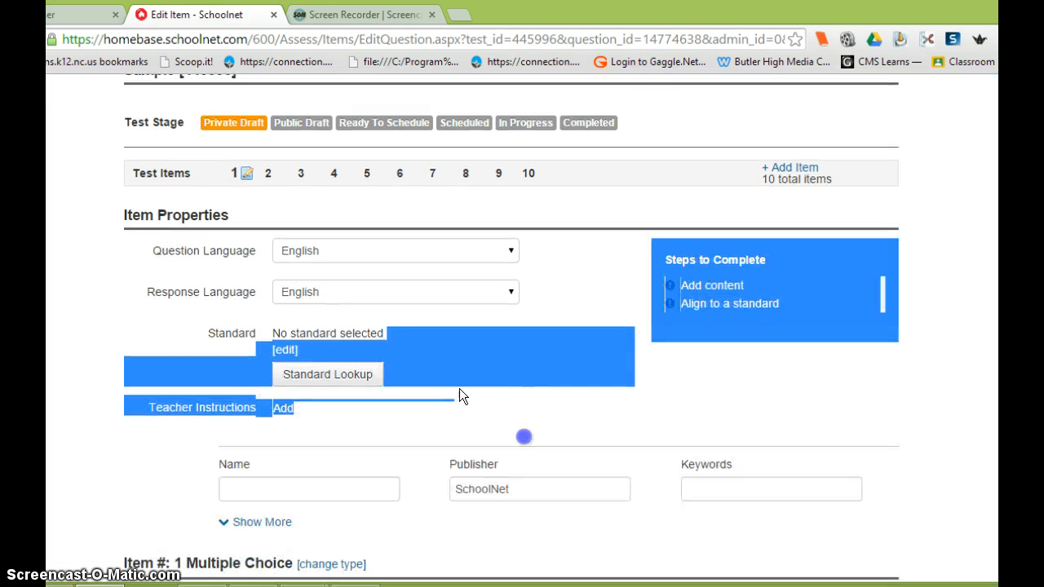
- Align item 1 to standard CCSS.ELA-Literacy.W.CCR.4 under Grades 9-10 Writing in History/Social Studies, Science and Technical Subjects, Production and Distribution of Writing
left_click(315, 372)
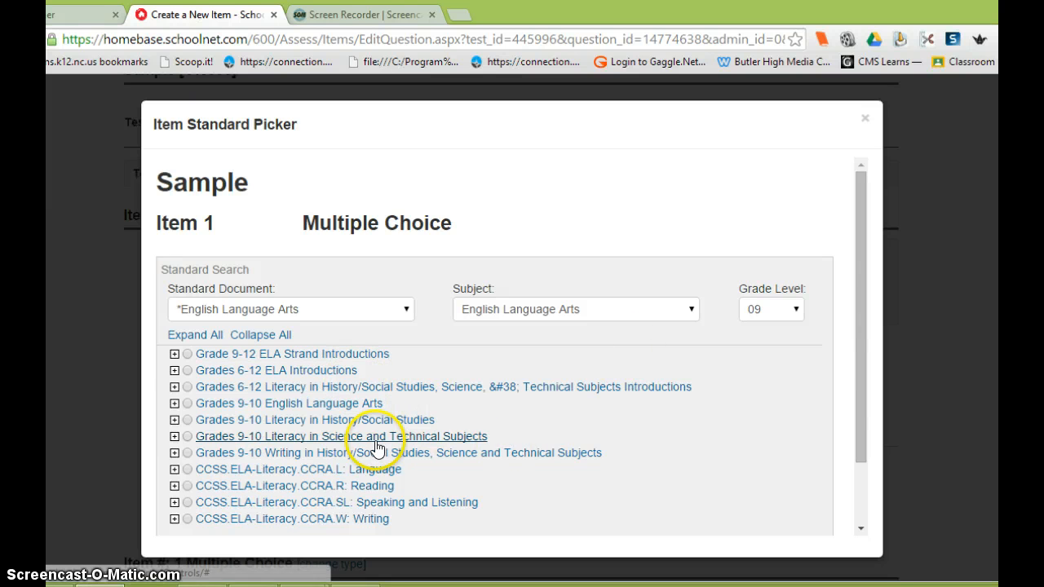
left_click(350, 452)
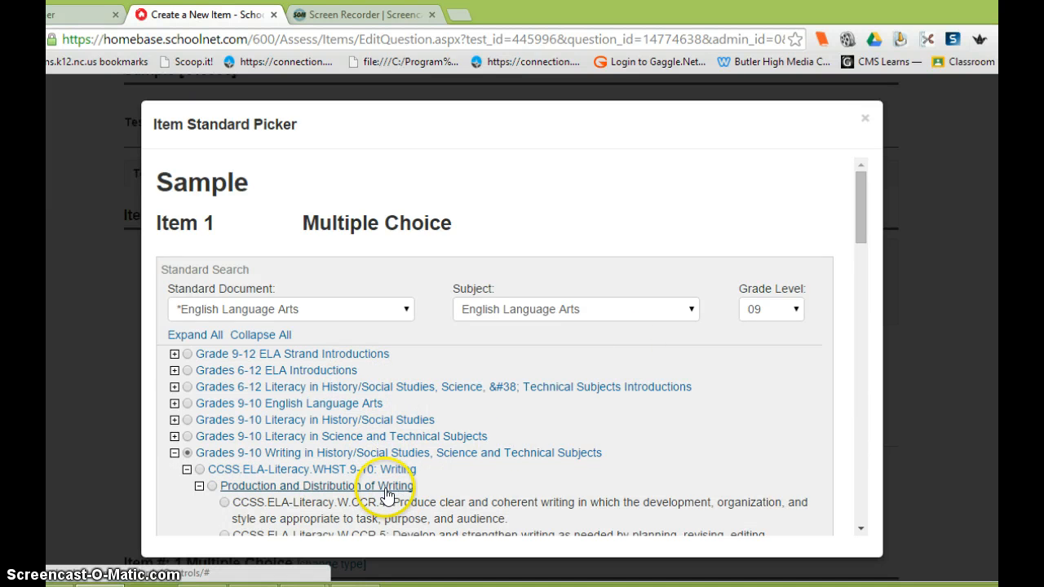
left_click(387, 490)
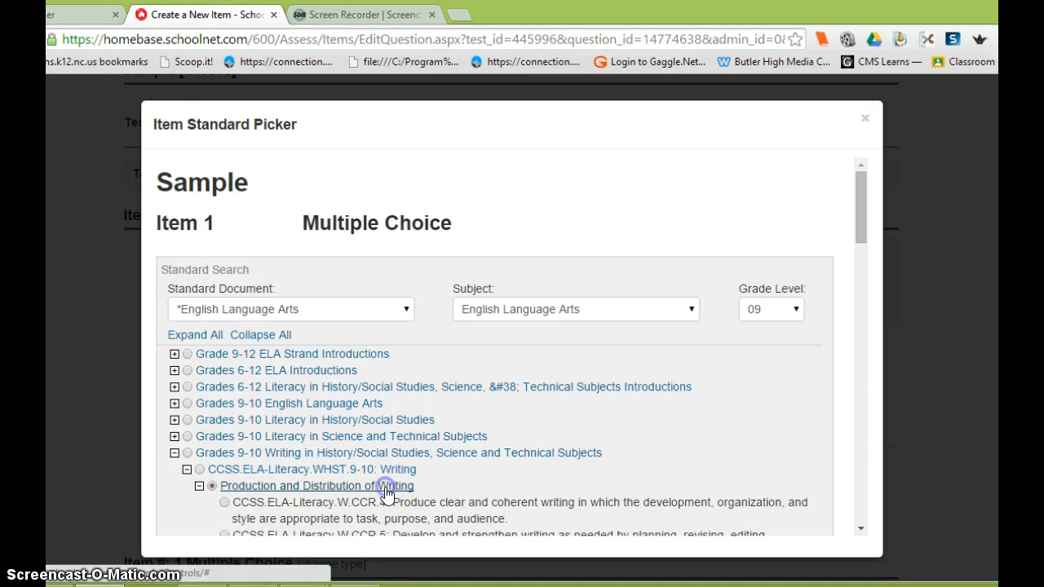
left_click(223, 501)
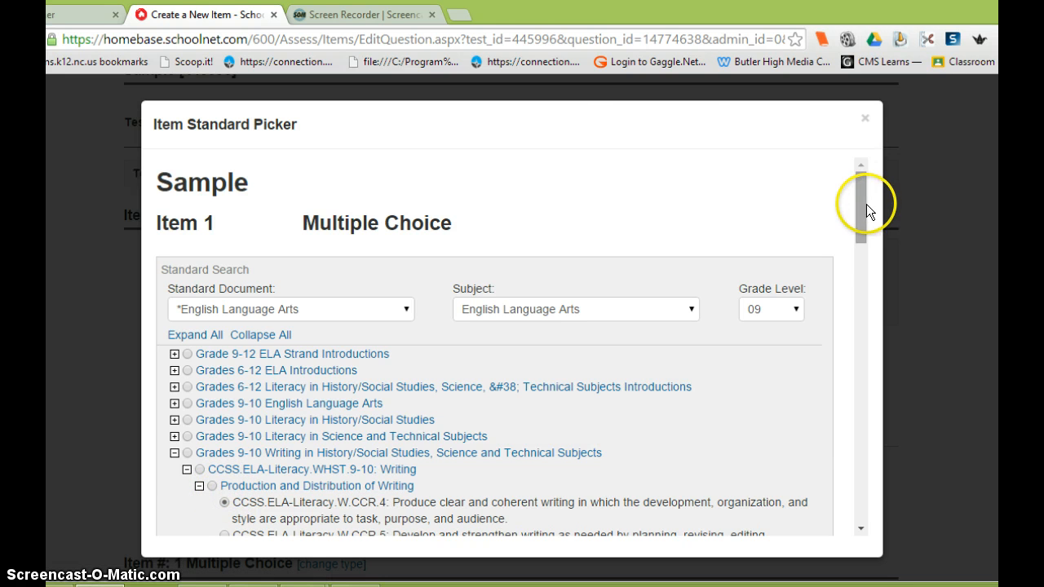
left_click_drag(866, 204, 875, 507)
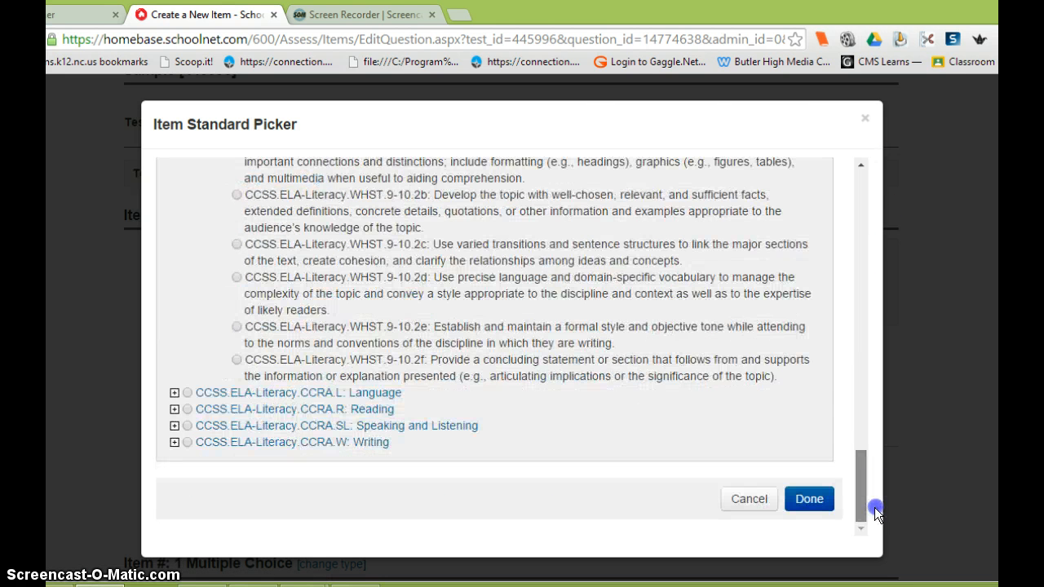
left_click(806, 506)
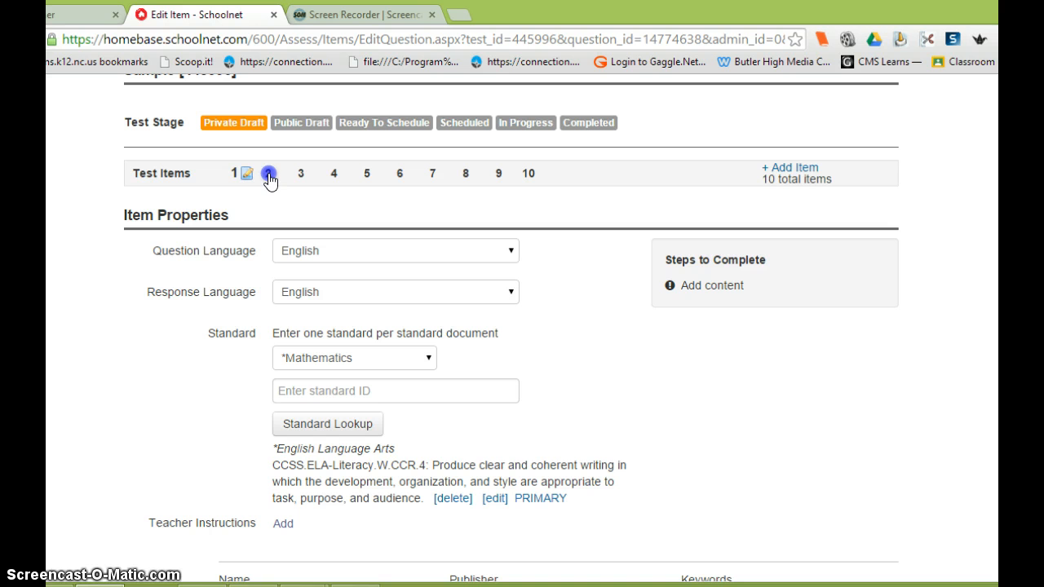
- Switch to item 2 and back to item 1, and choose Extended - English Language Arts as the standard document
left_click(269, 174)
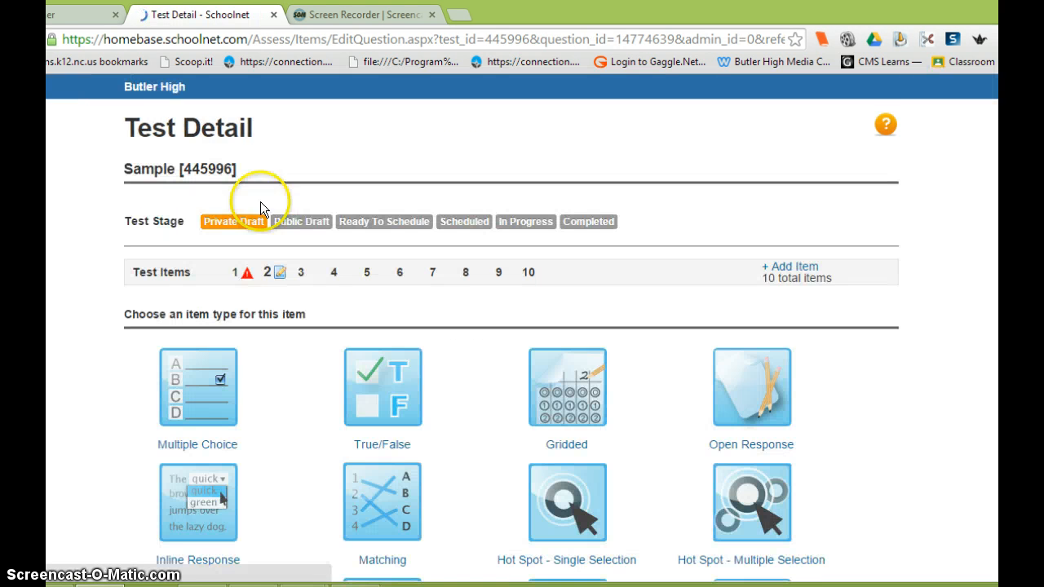
left_click(246, 274)
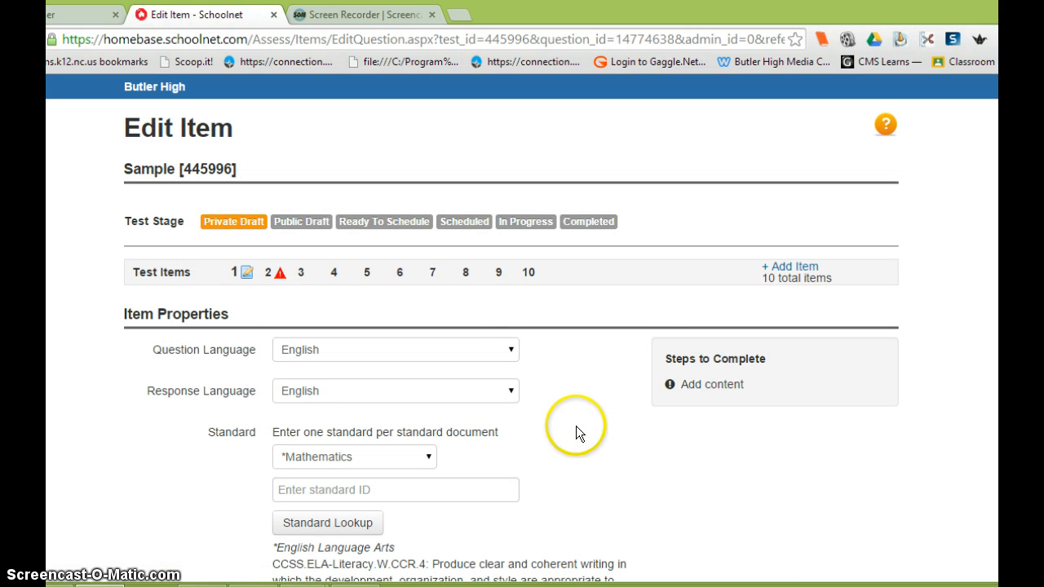
scroll(575, 426, "down", 1)
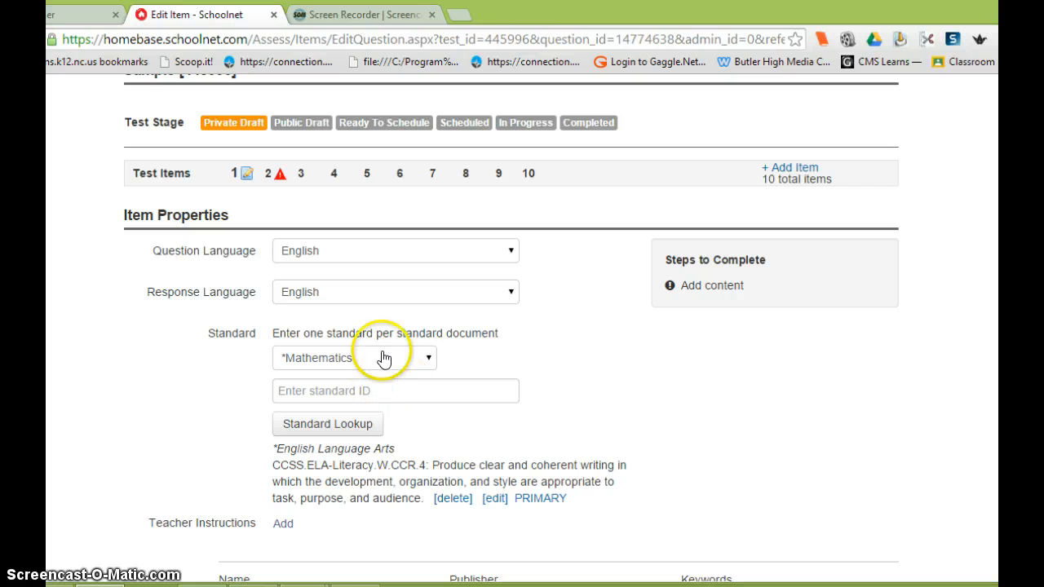
left_click(382, 357)
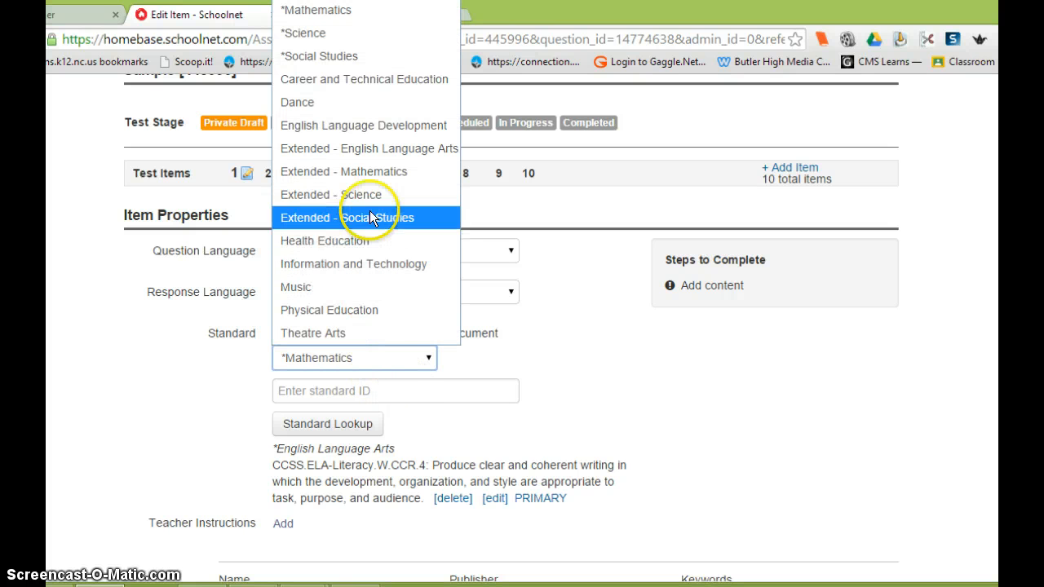
left_click(373, 150)
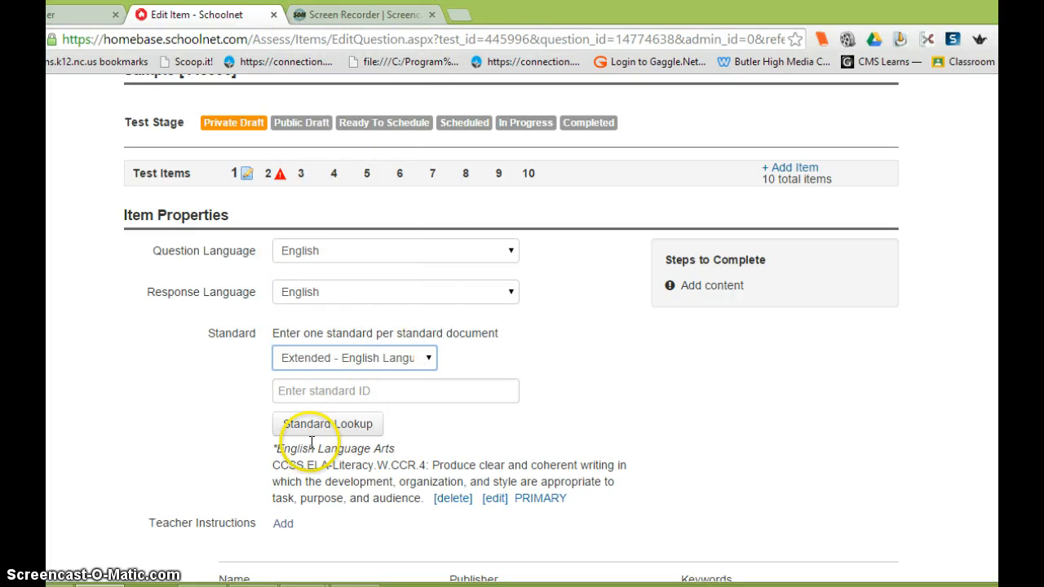
- Review item 1's standard, question content and answer choices, and return to the test detail page
scroll(652, 453, "down", 3)
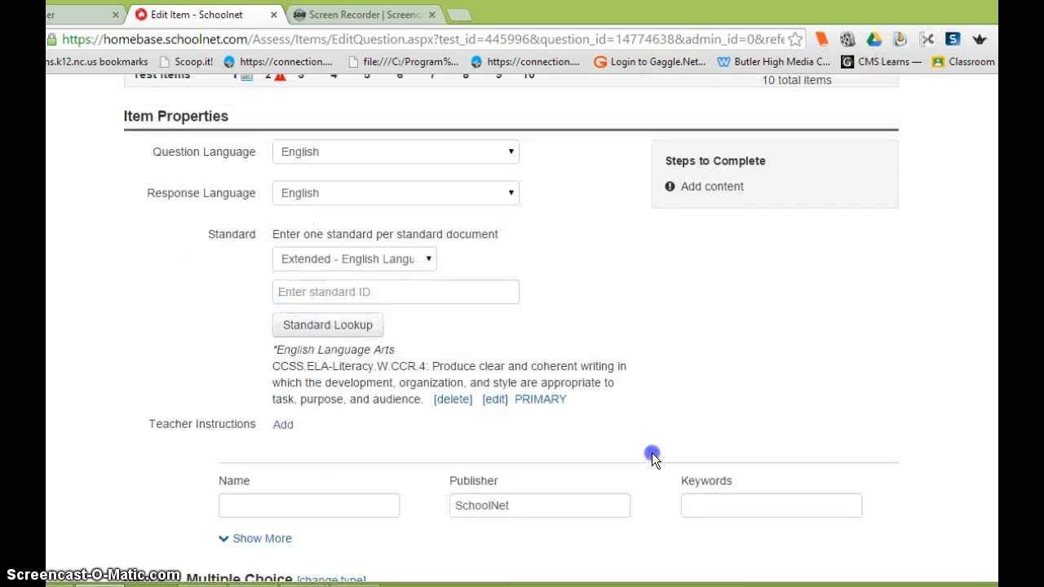
scroll(651, 453, "down", 1)
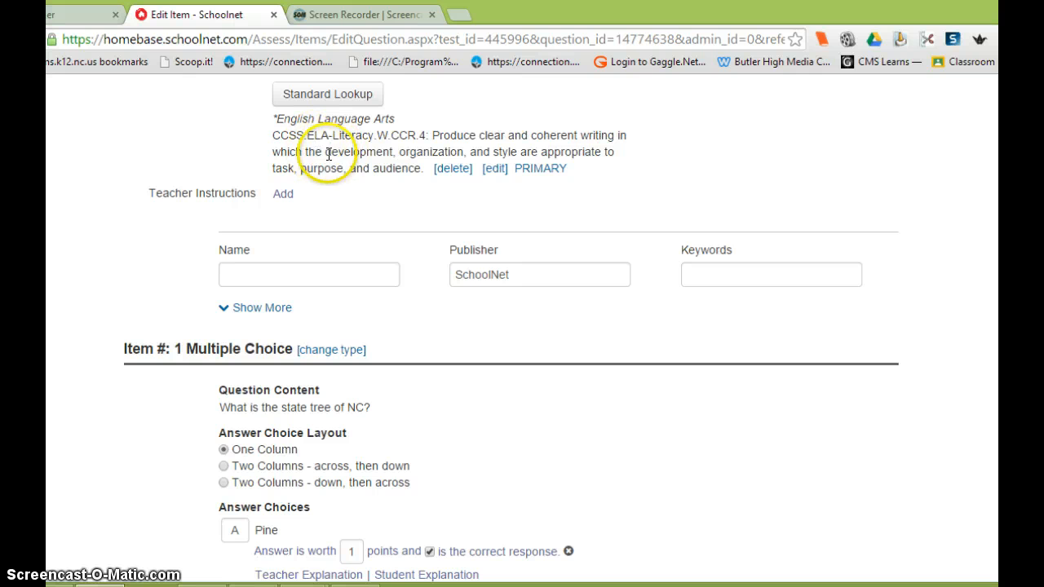
scroll(389, 495, "down", 4)
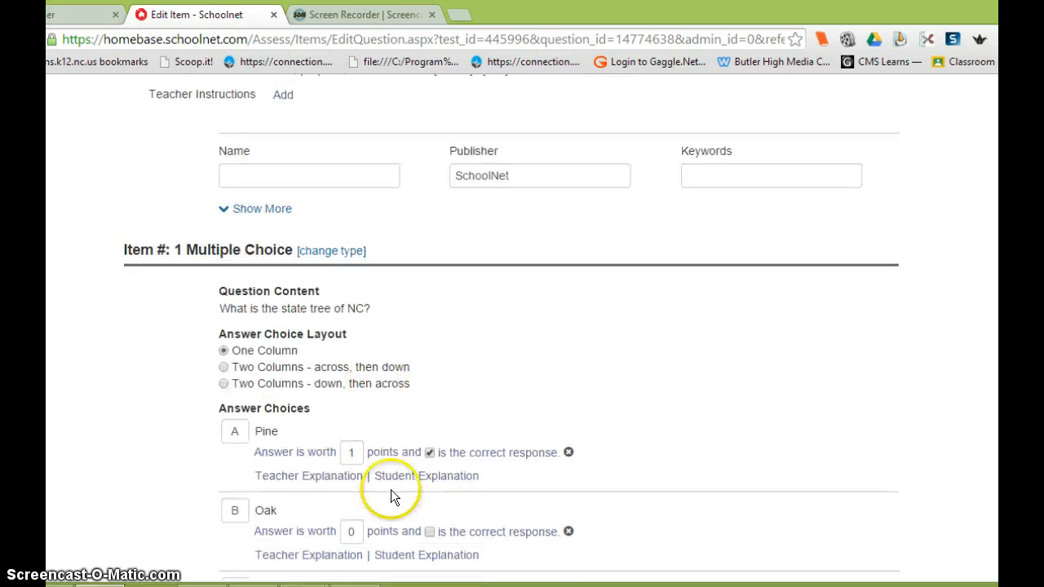
scroll(458, 544, "down", 5)
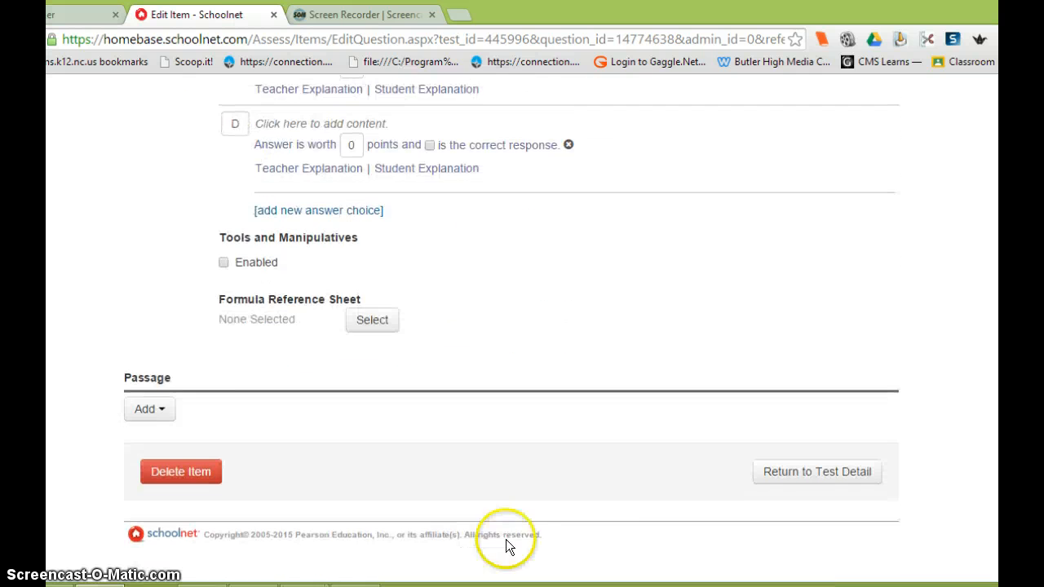
left_click(778, 481)
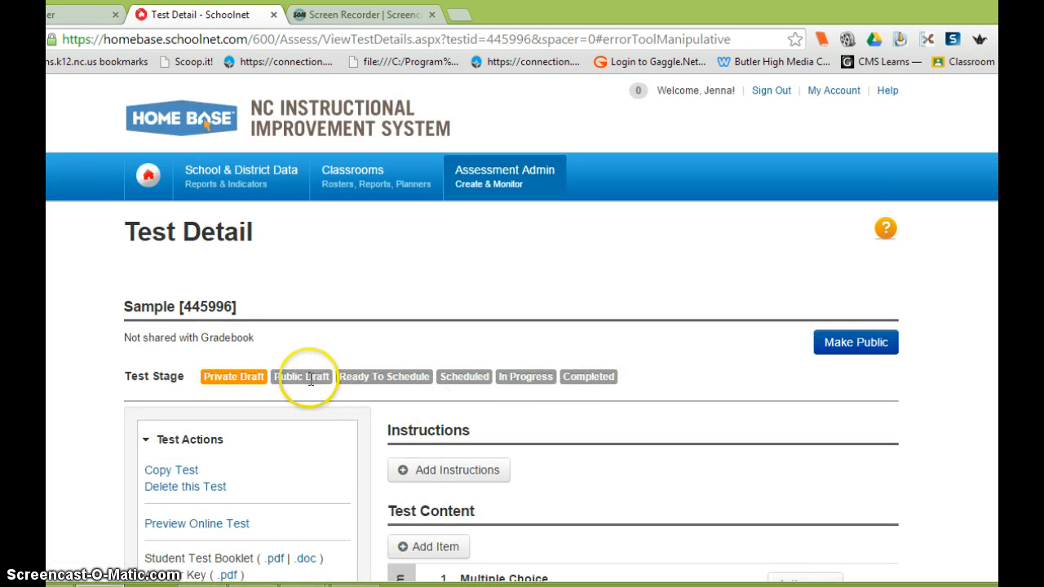
- Look over the Sample test's detail page and open the assessment creation page for tests, items, passages and rubrics
scroll(632, 424, "down", 1)
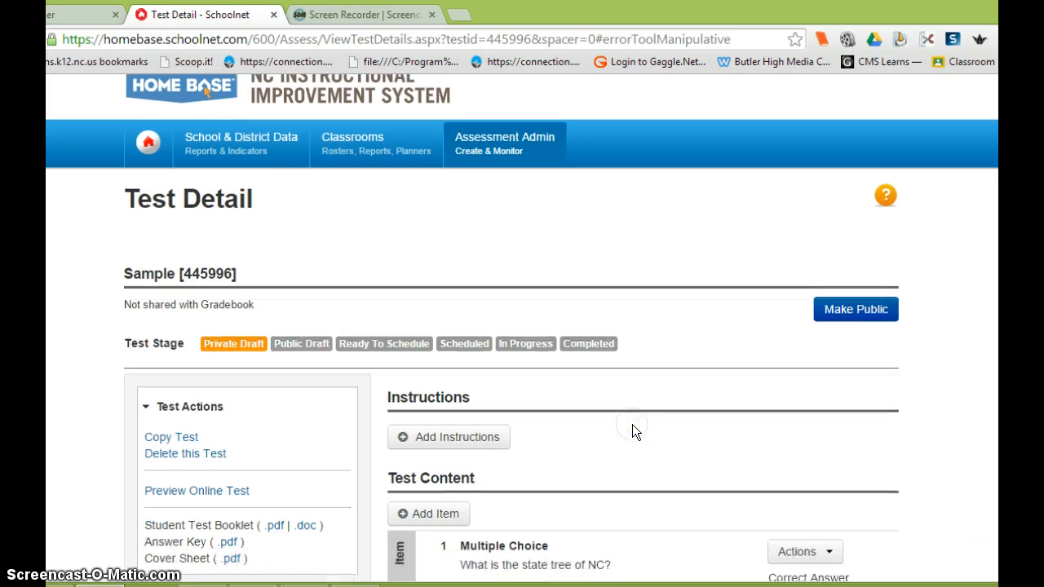
scroll(632, 424, "down", 1)
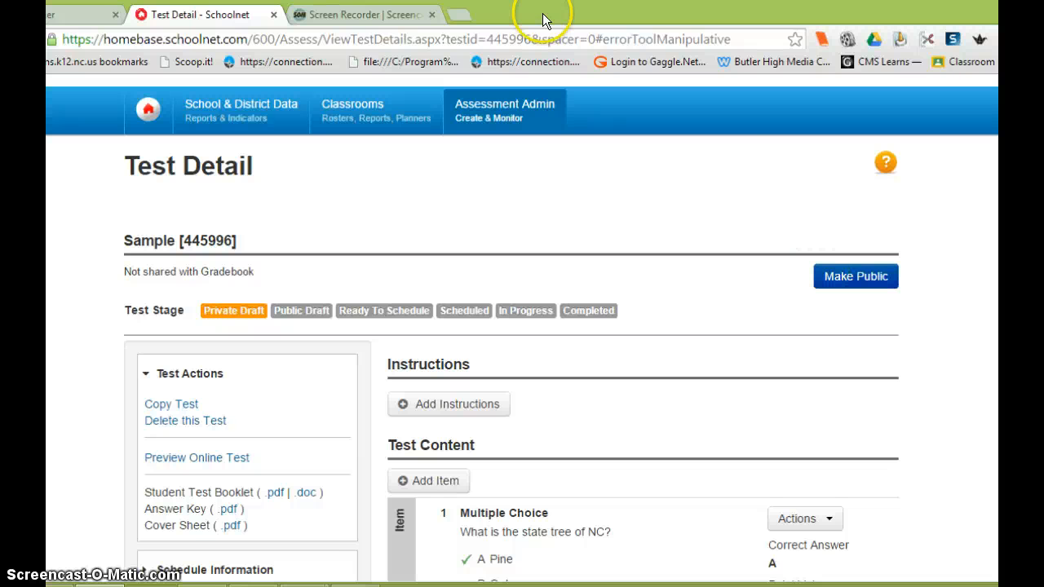
mouse_move(481, 114)
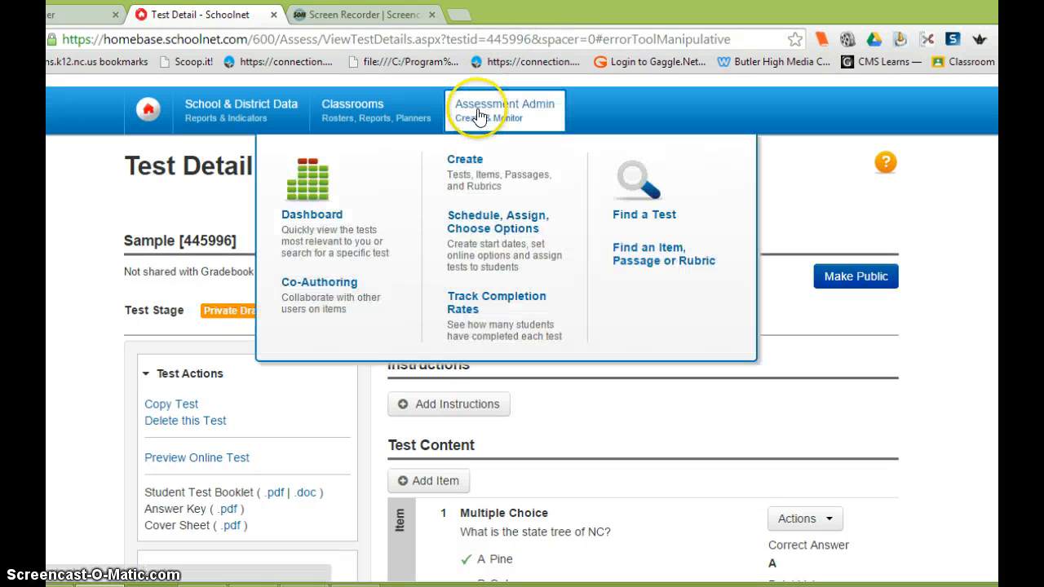
left_click(474, 163)
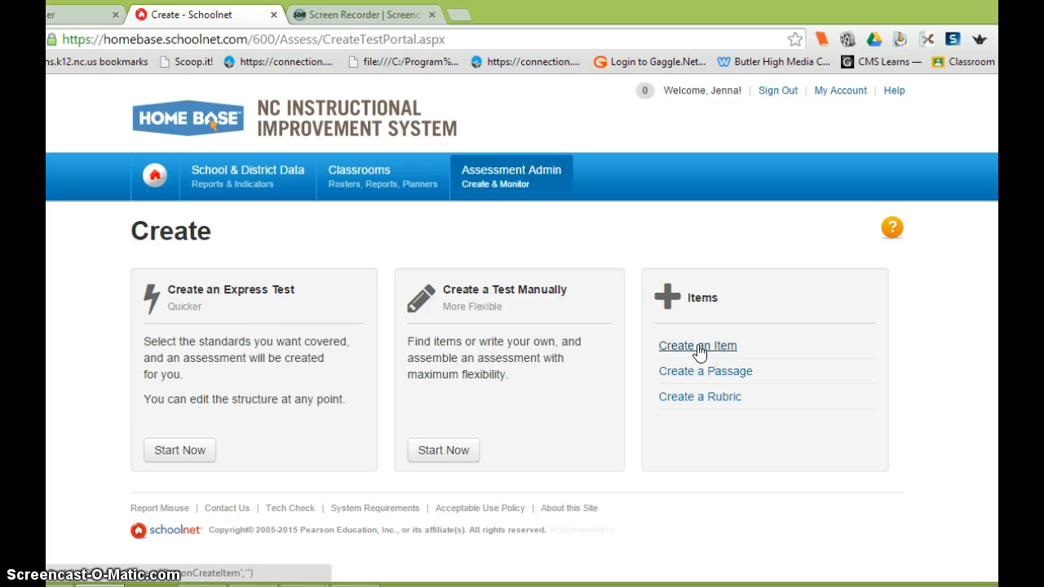
mouse_move(531, 168)
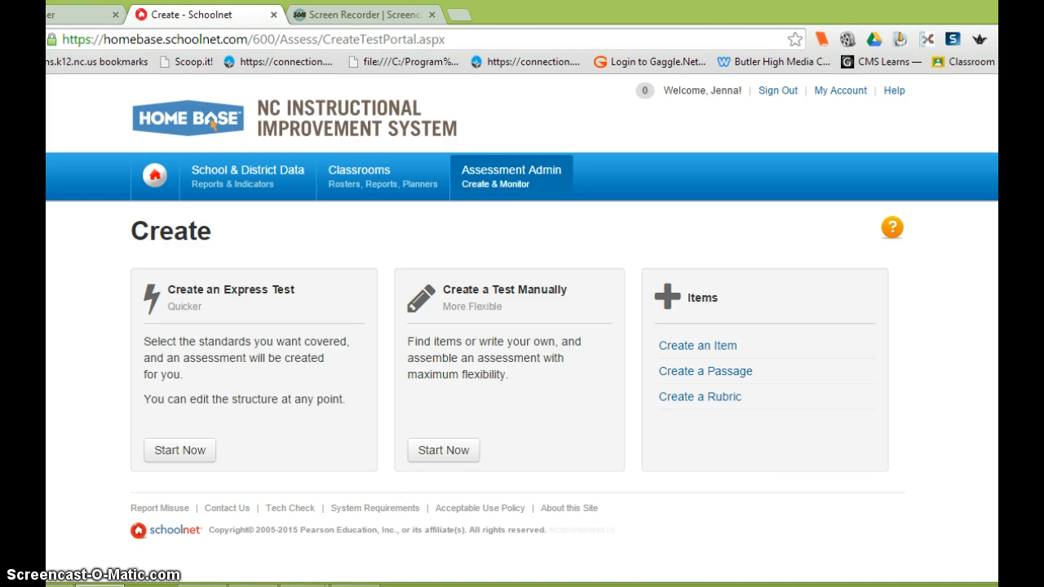
mouse_move(355, 585)
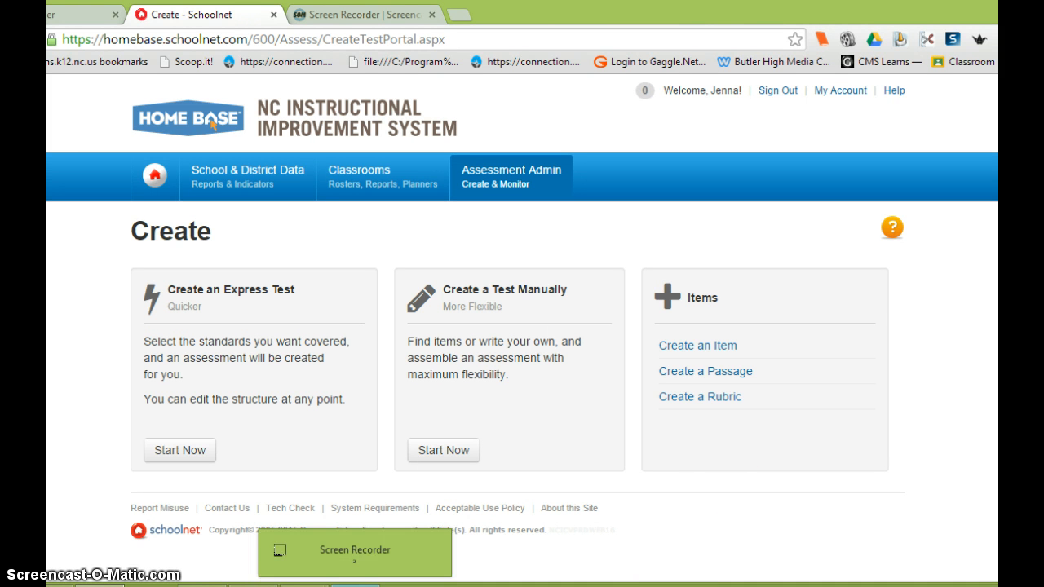